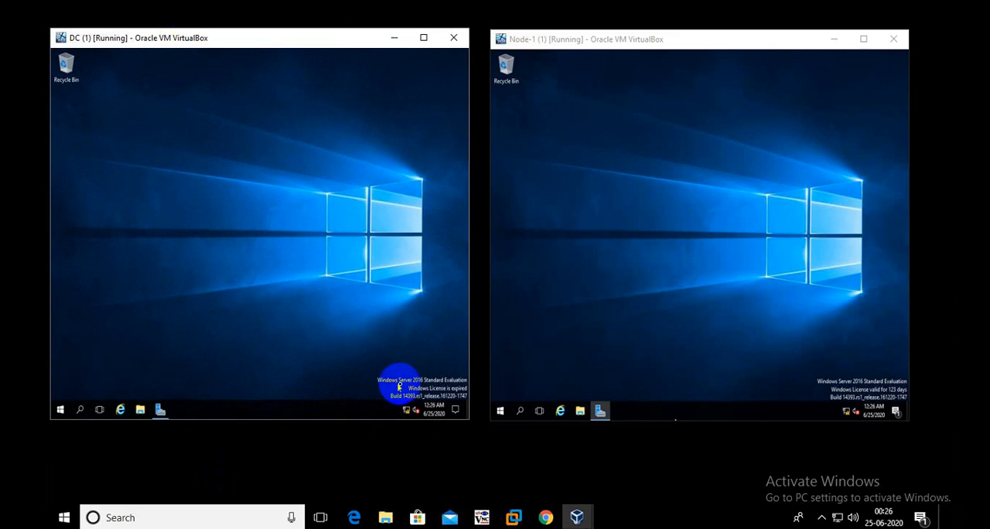
right_click(300, 223)
left_click(327, 251)
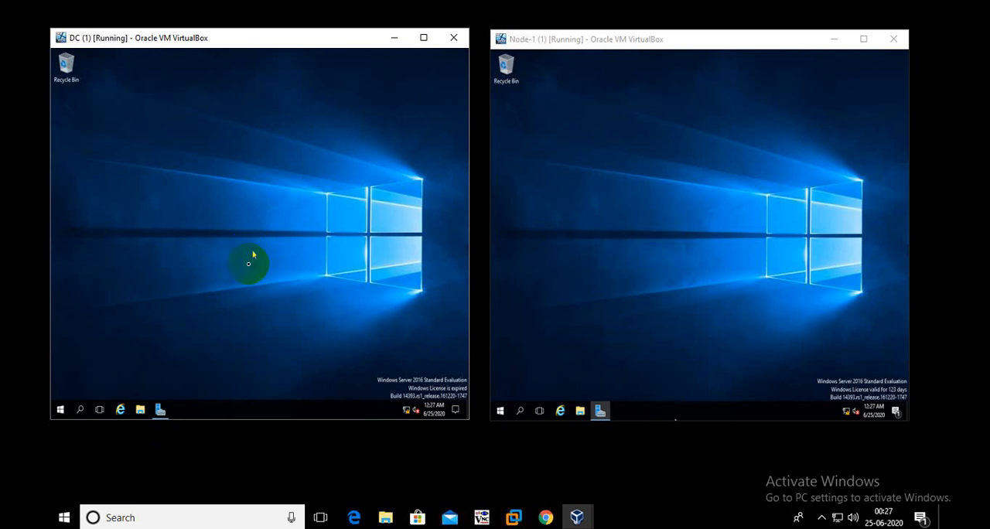
right_click(218, 442)
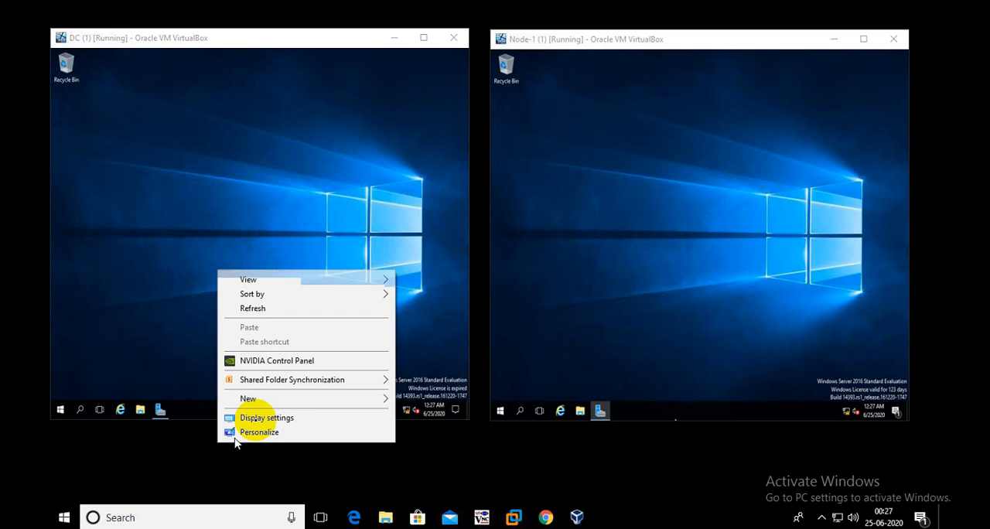
left_click(259, 308)
left_click(115, 60)
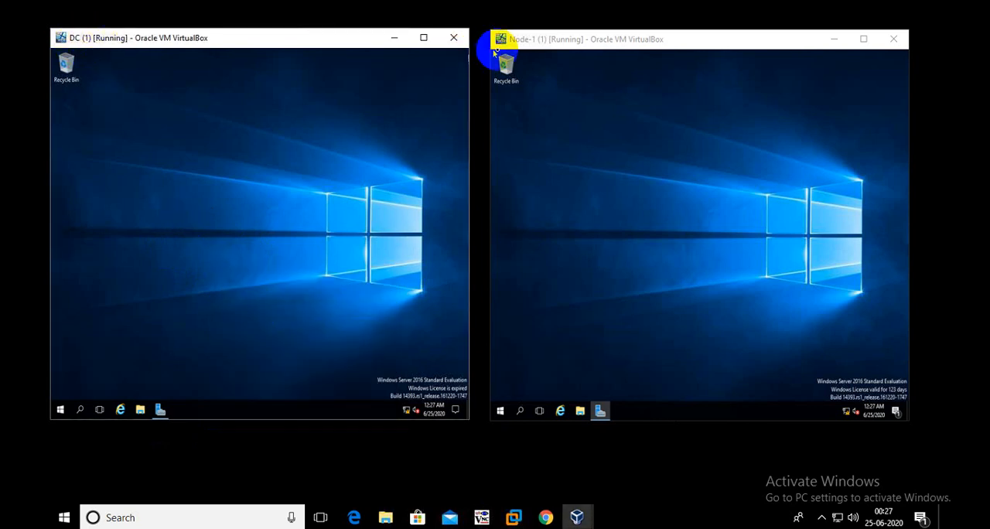
left_click(520, 39)
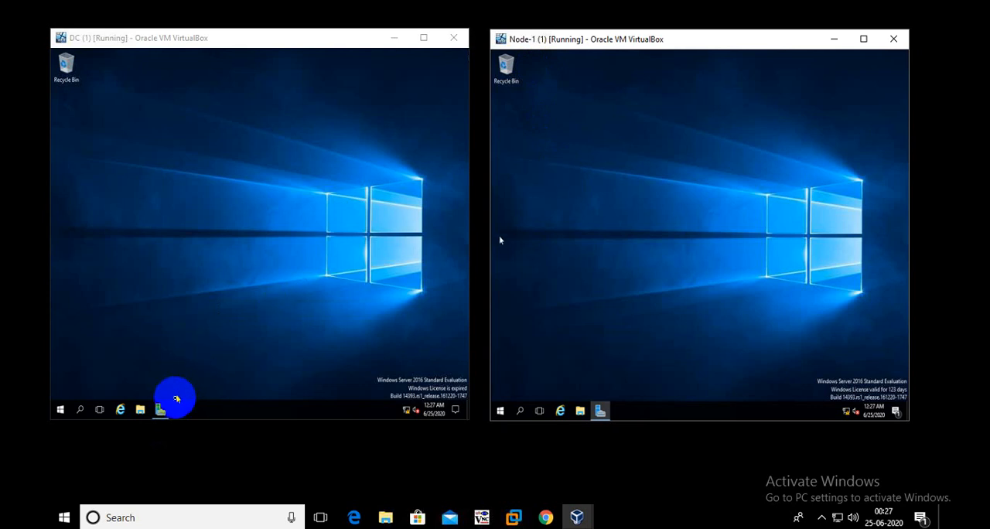
- Open Server Manager on both the DC and Node-1 machines and review each server's computer name, domain and Ethernet properties
left_click(160, 411)
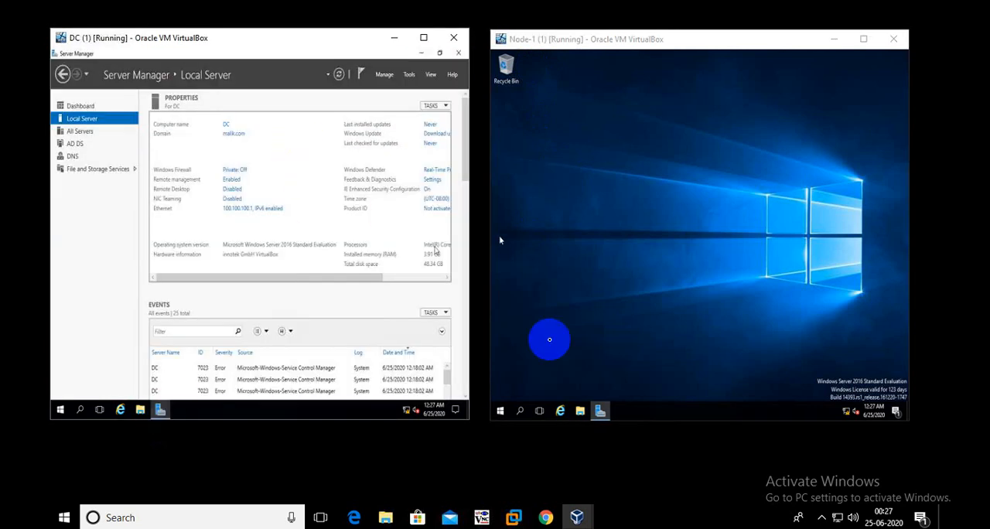
left_click(600, 410)
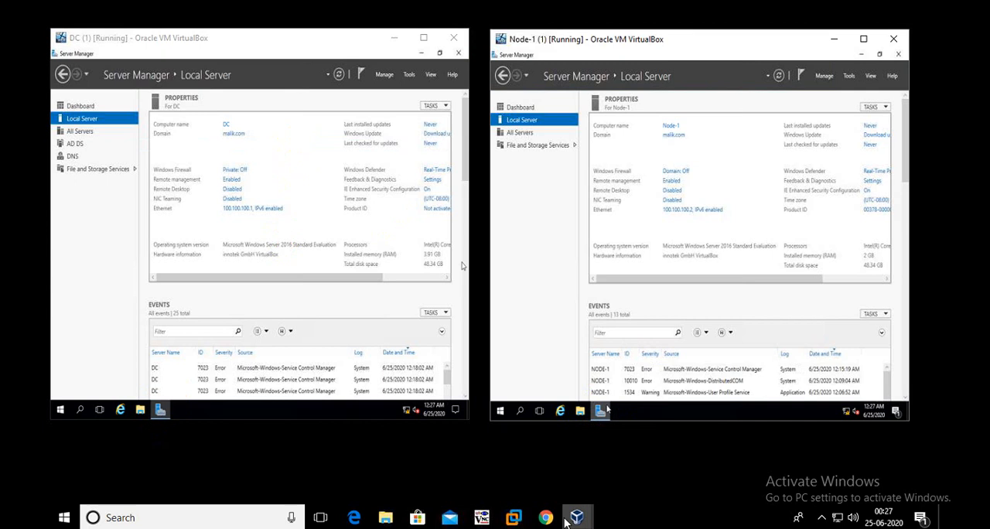
right_click(447, 465)
left_click(462, 328)
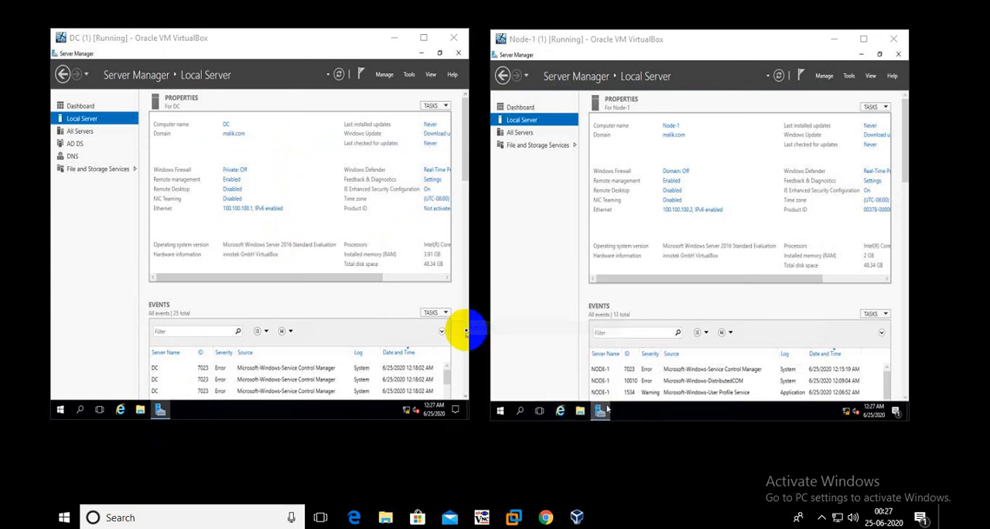
left_click(354, 155)
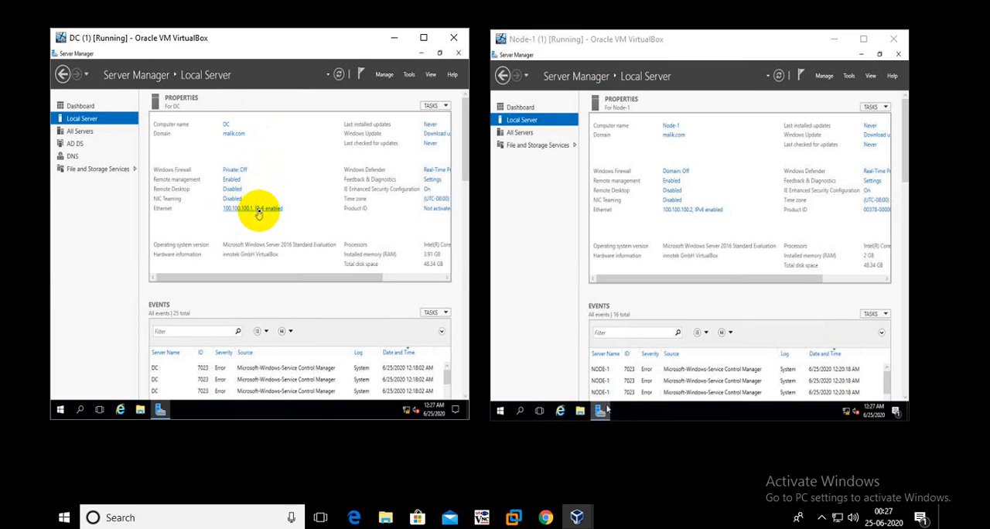
left_click(705, 137)
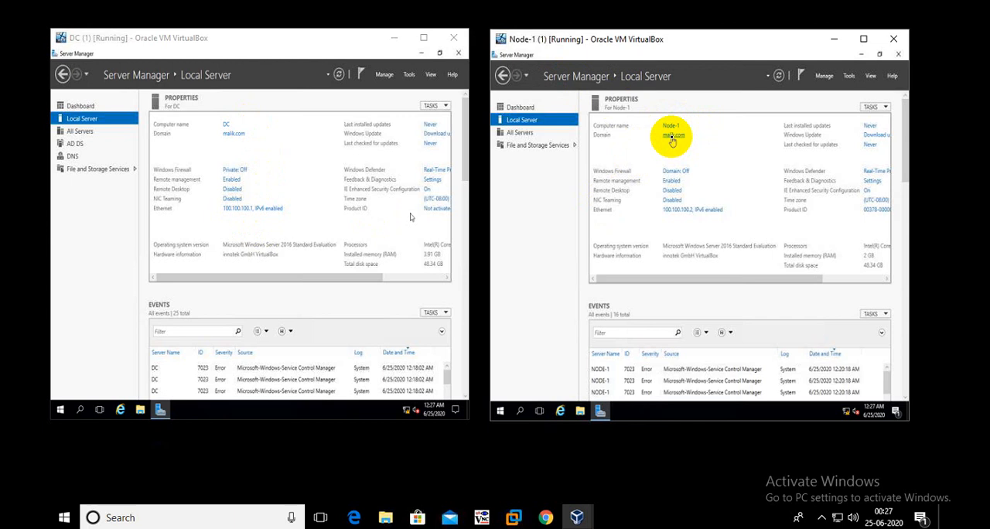
left_click(780, 75)
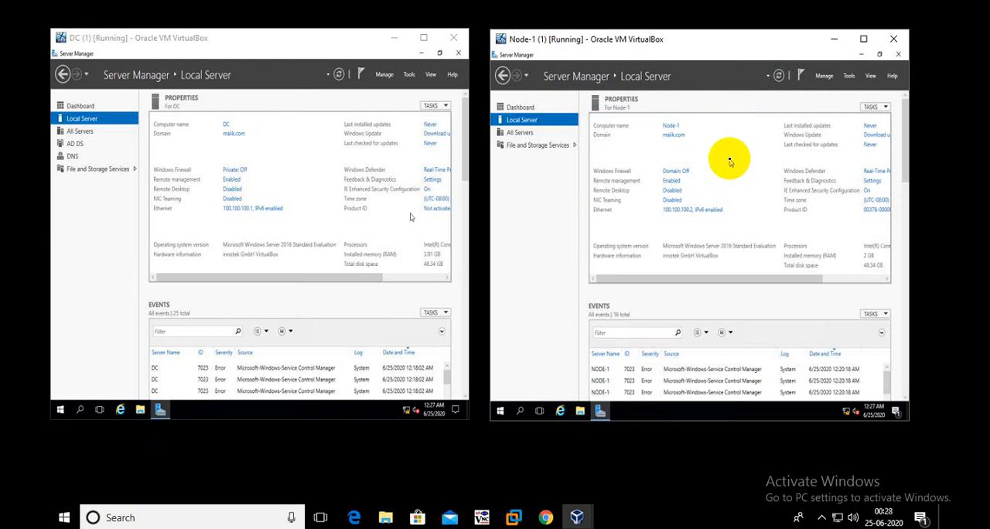
left_click(272, 152)
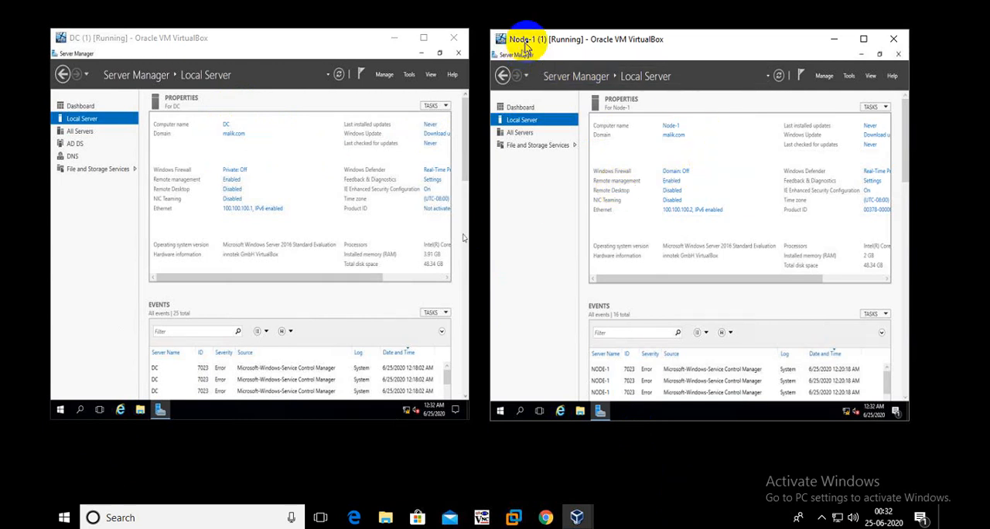
- Maximize the Node-1 virtual machine window and minimize Server Manager to show a refreshed desktop
left_click(863, 39)
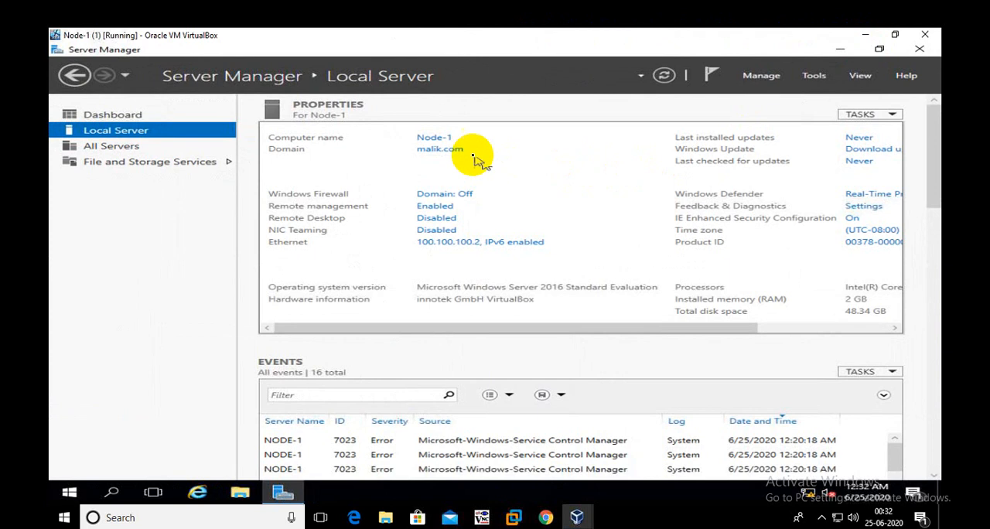
left_click(842, 49)
right_click(282, 140)
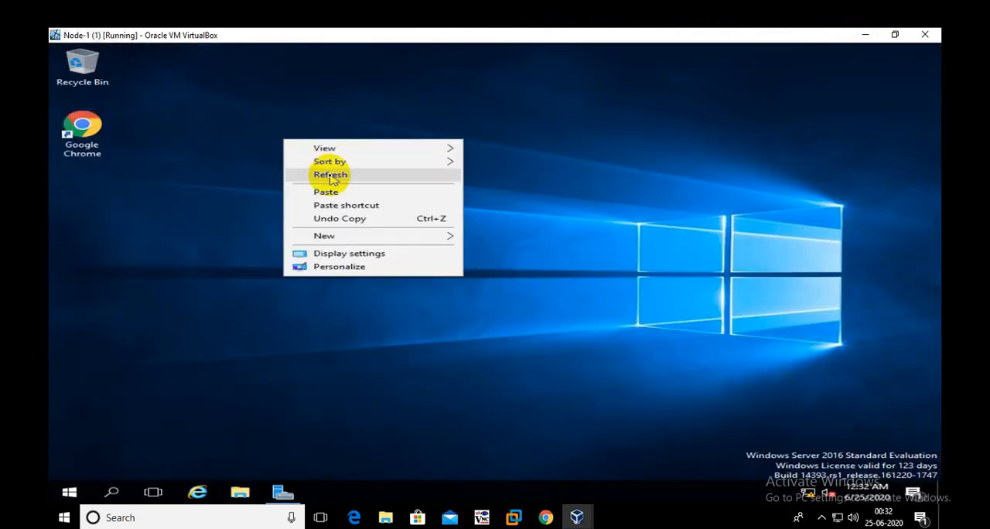
left_click(328, 177)
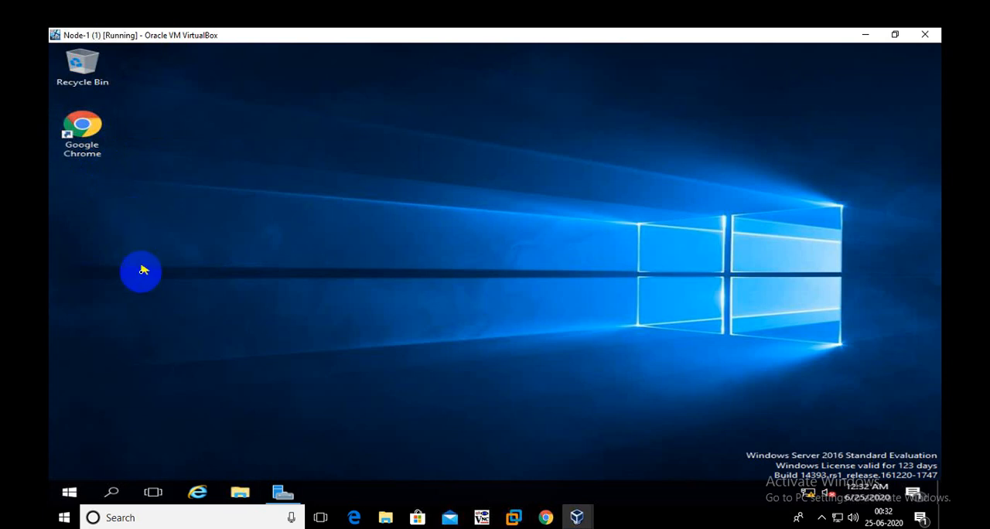
- Browse to Local Disk (C:) in File Explorer on Node-1 and locate the WindowsAdminCenter1910 installer
left_click(238, 496)
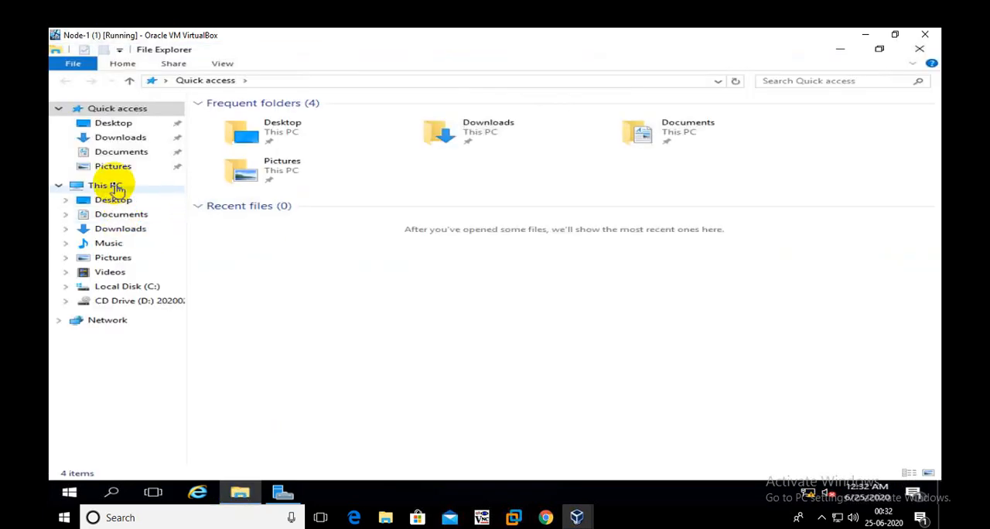
left_click(115, 186)
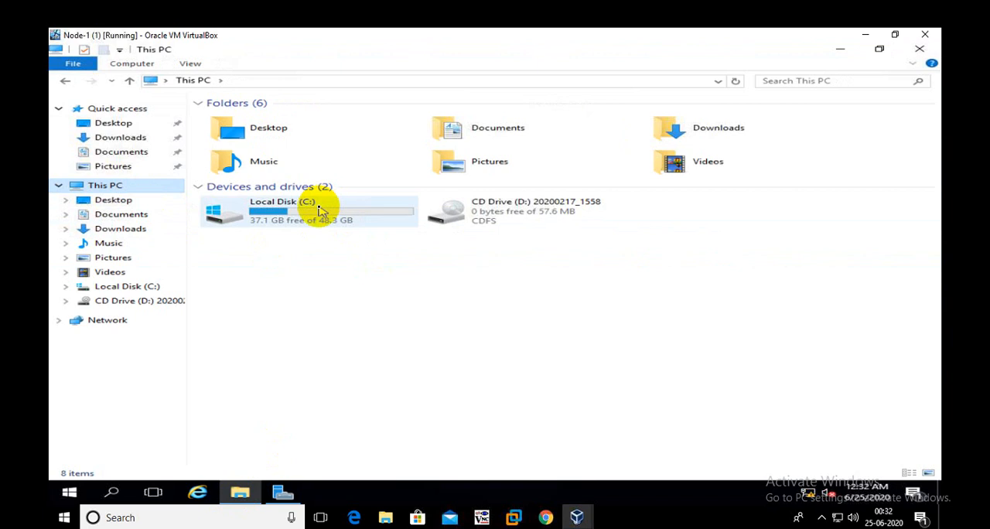
double_click(319, 211)
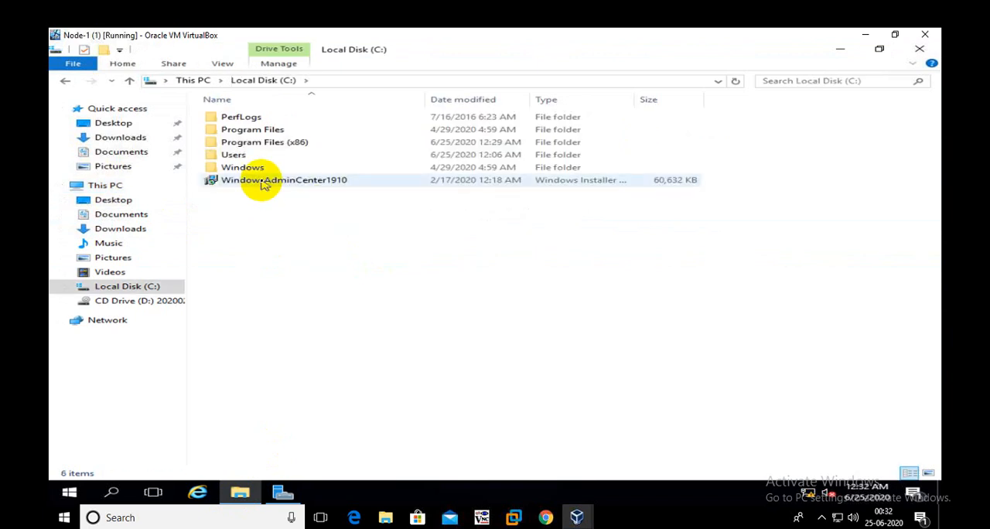
left_click(263, 184)
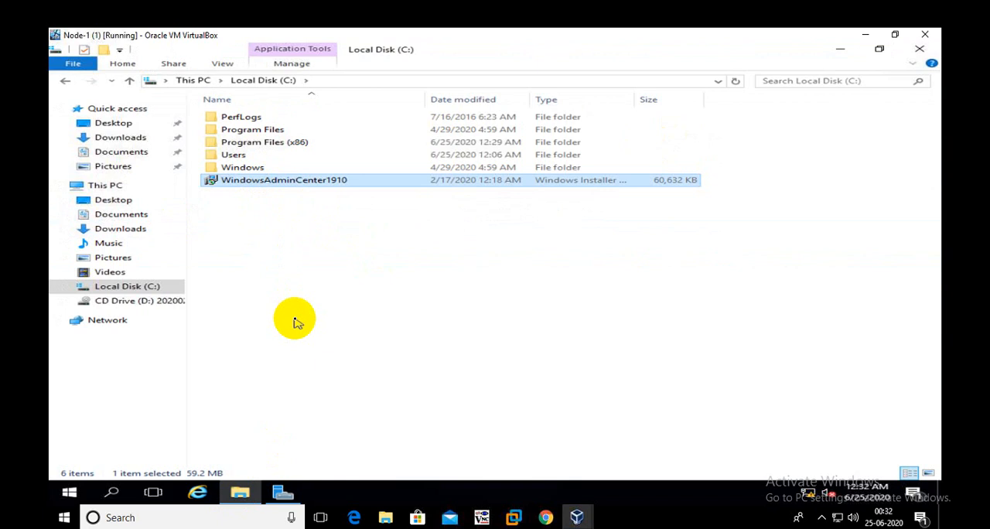
left_click(385, 213)
right_click(380, 211)
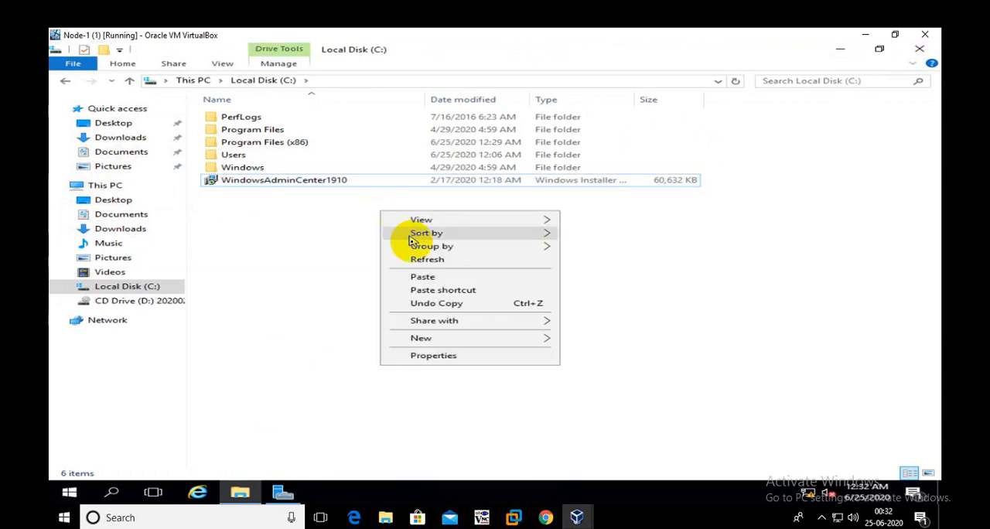
left_click(422, 261)
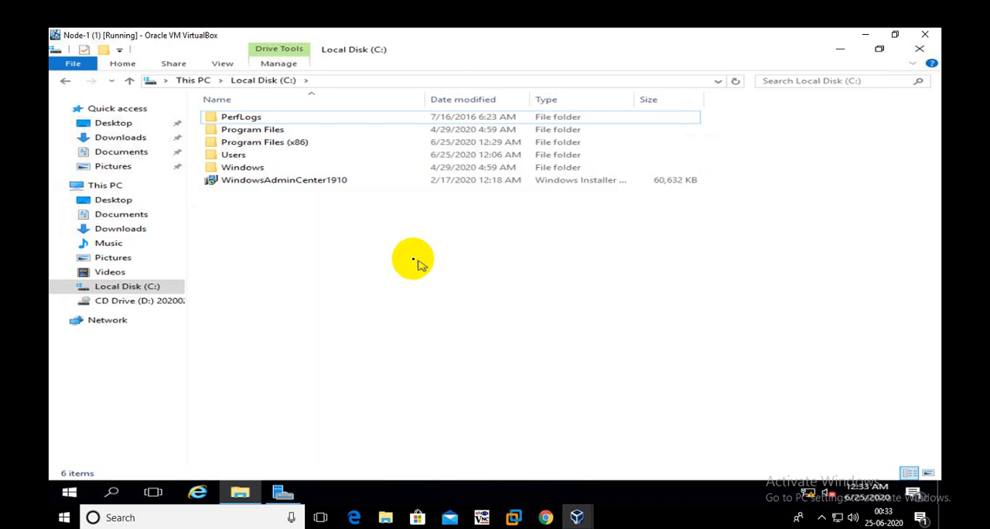
- Launch the WindowsAdminCenter1910 installer and accept its license terms
left_click(291, 186)
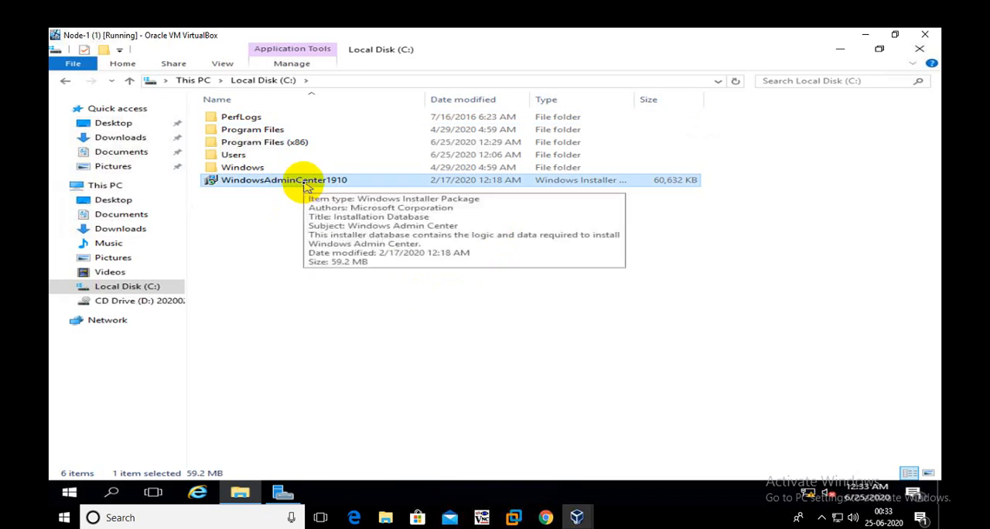
double_click(324, 183)
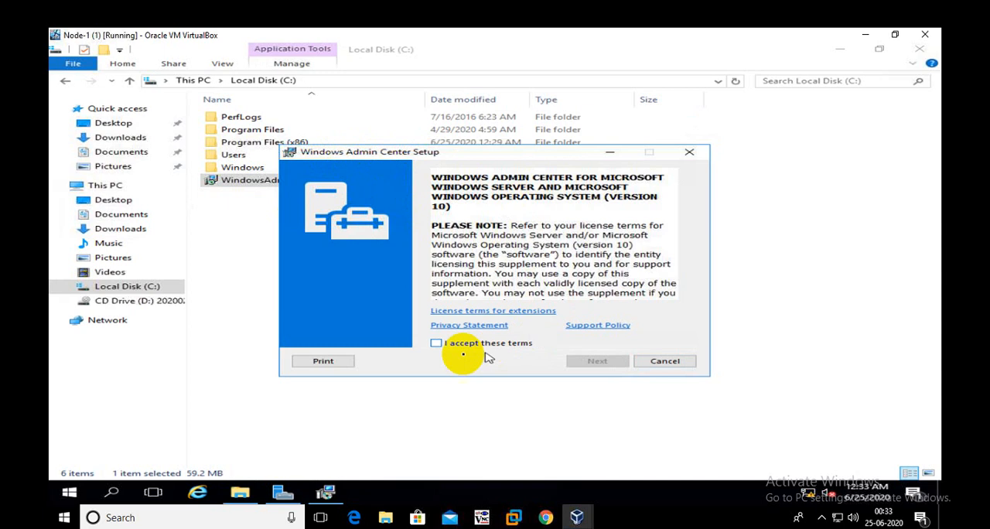
left_click(440, 345)
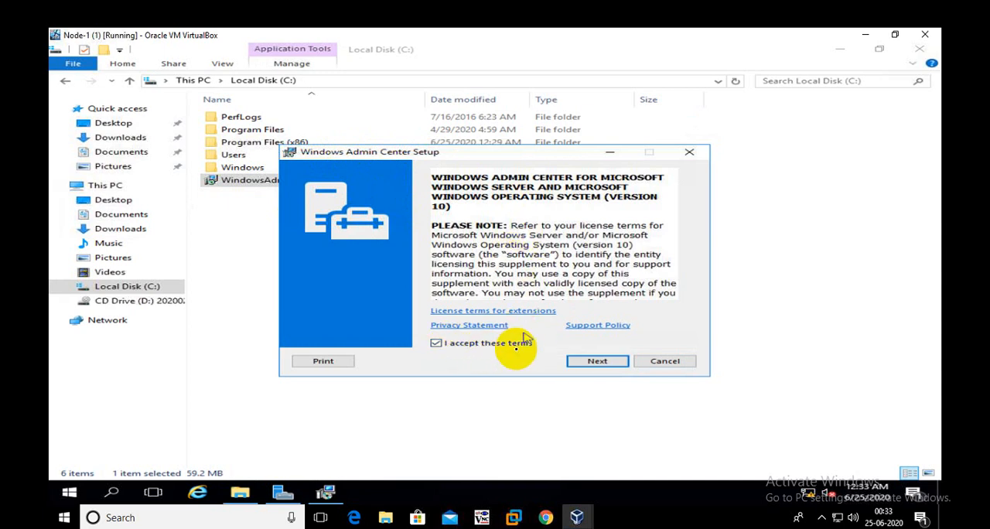
left_click(596, 362)
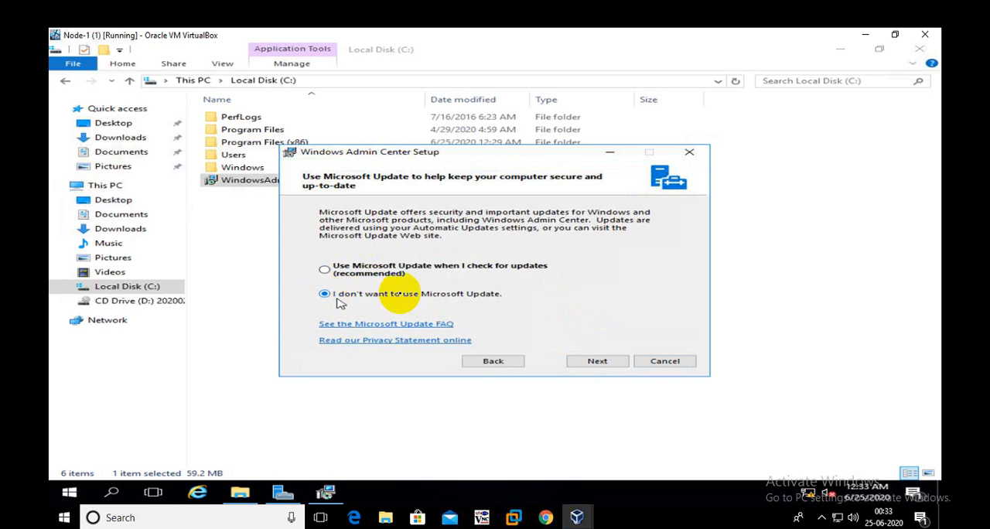
- Continue setup without Microsoft Update, allowing Windows Admin Center to modify trusted hosts and leaving WinRM over HTTPS only disabled
left_click(592, 362)
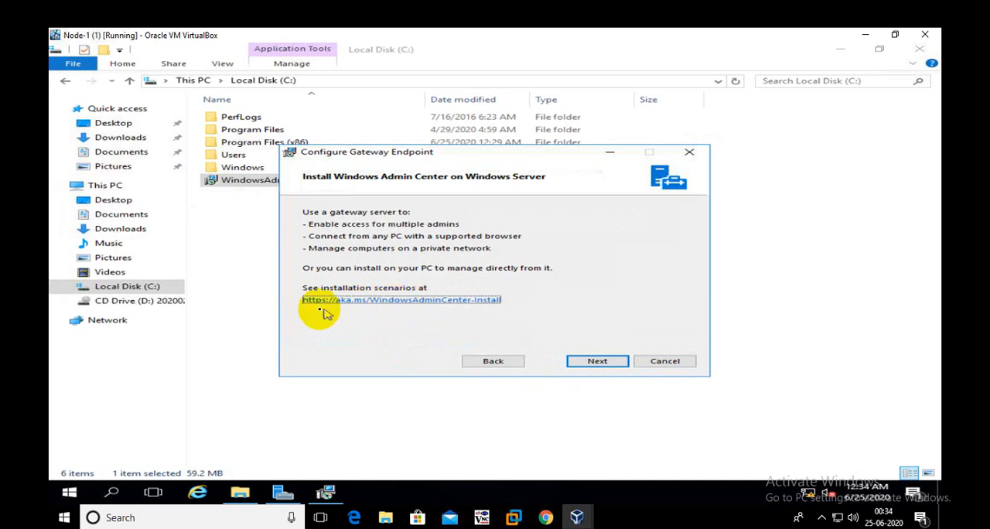
left_click(582, 363)
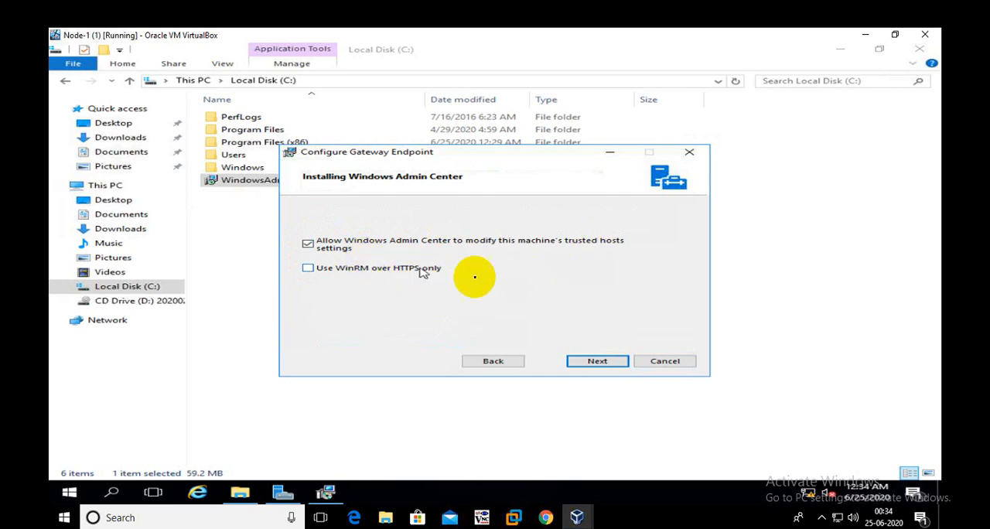
left_click(592, 361)
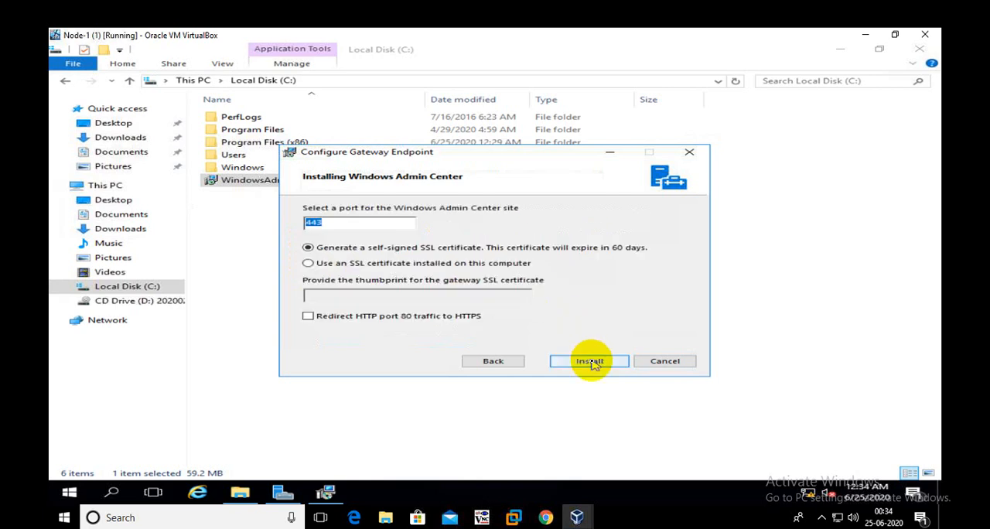
- Keep port 443 with a generated self-signed SSL certificate for the Windows Admin Center site and start the installation
left_click(352, 224)
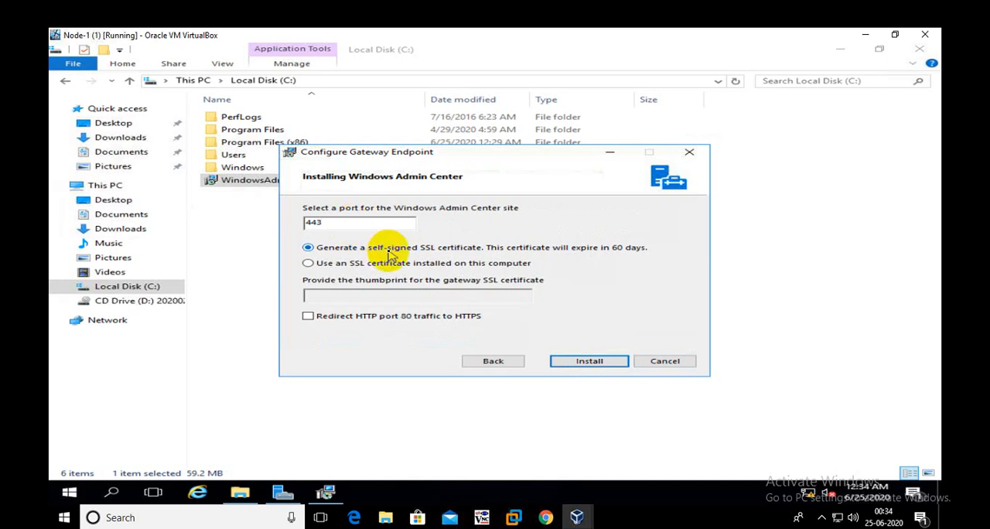
double_click(309, 223)
left_click(335, 223)
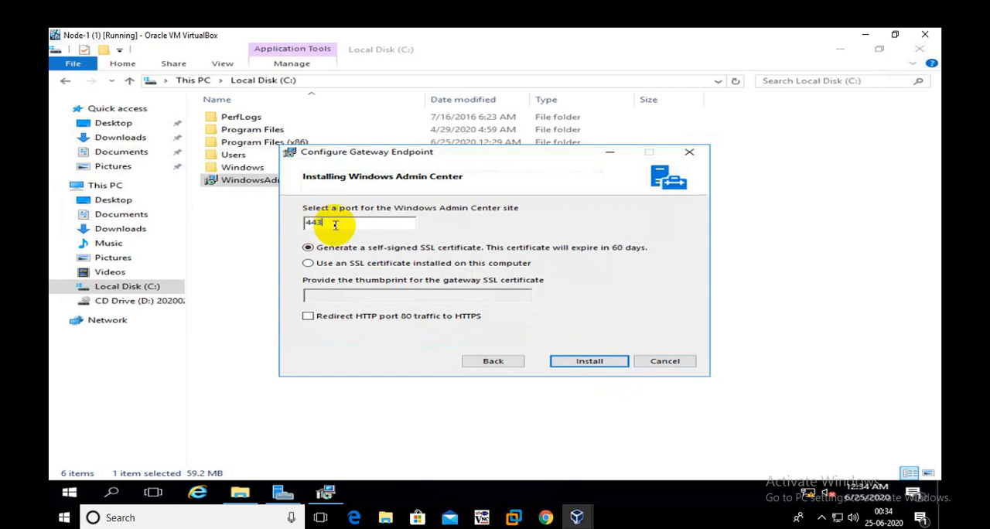
left_click(610, 369)
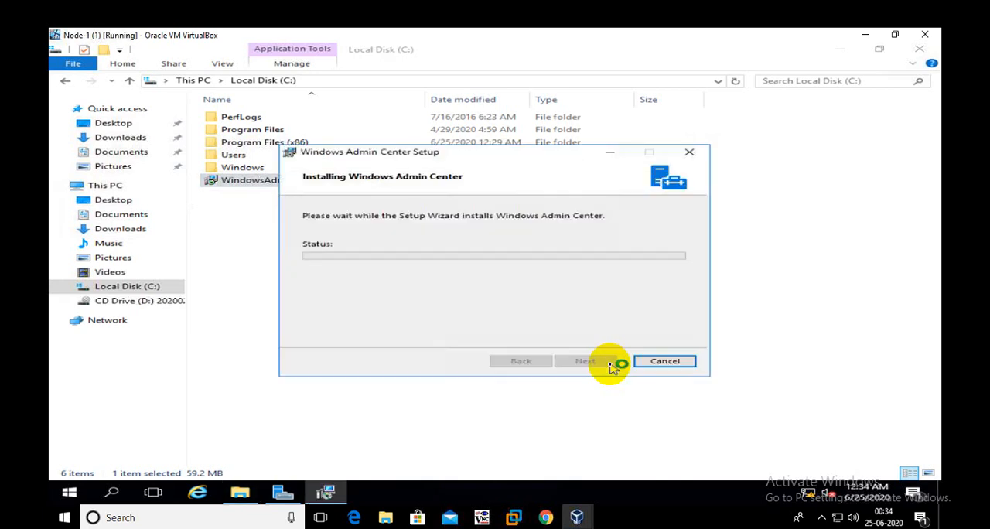
- Close File Explorer, finish the Windows Admin Center setup once installation completes, and refresh the desktop
left_click(920, 49)
right_click(787, 126)
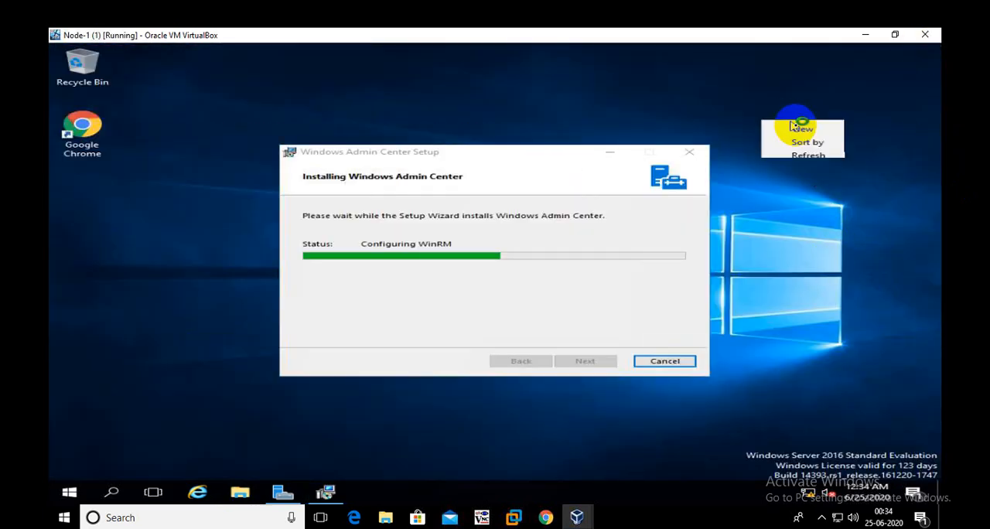
left_click(813, 158)
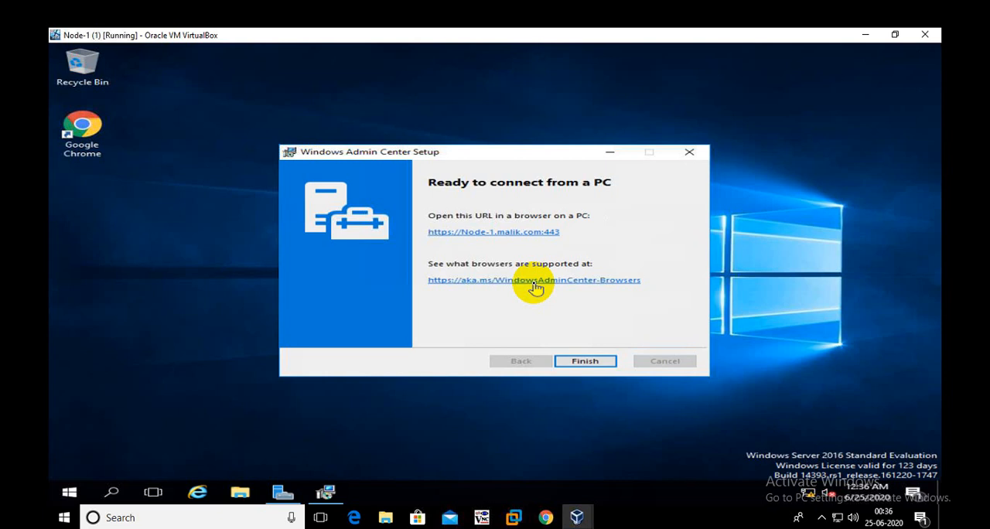
left_click(586, 361)
right_click(379, 172)
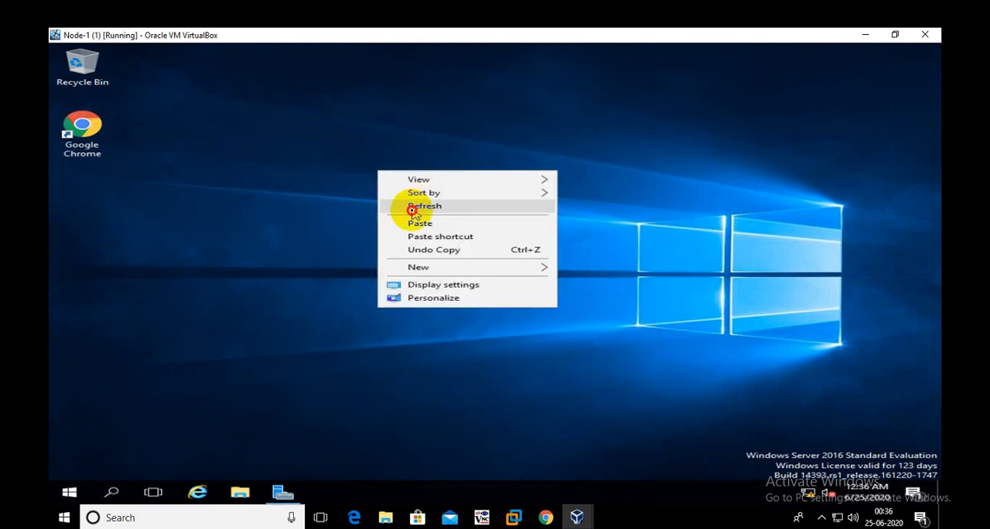
left_click(413, 207)
double_click(82, 132)
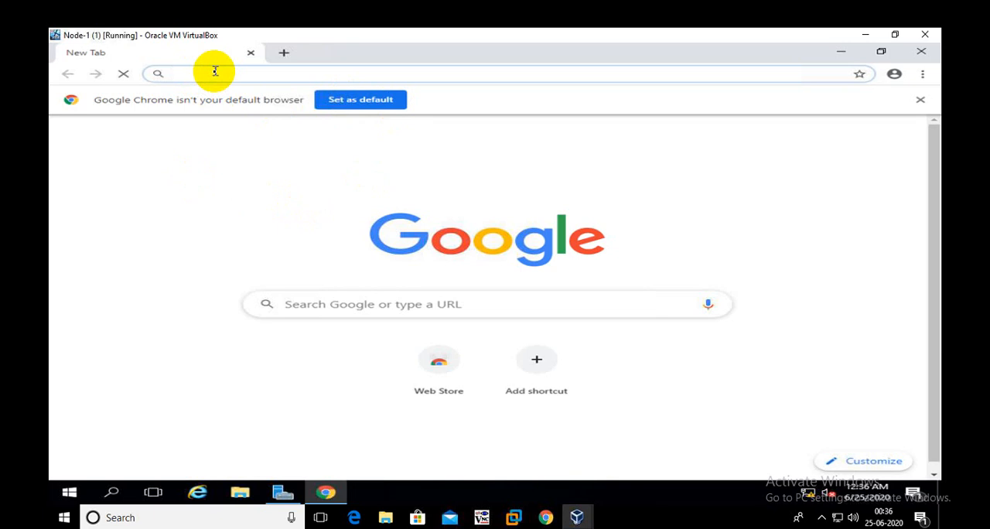
type("http")
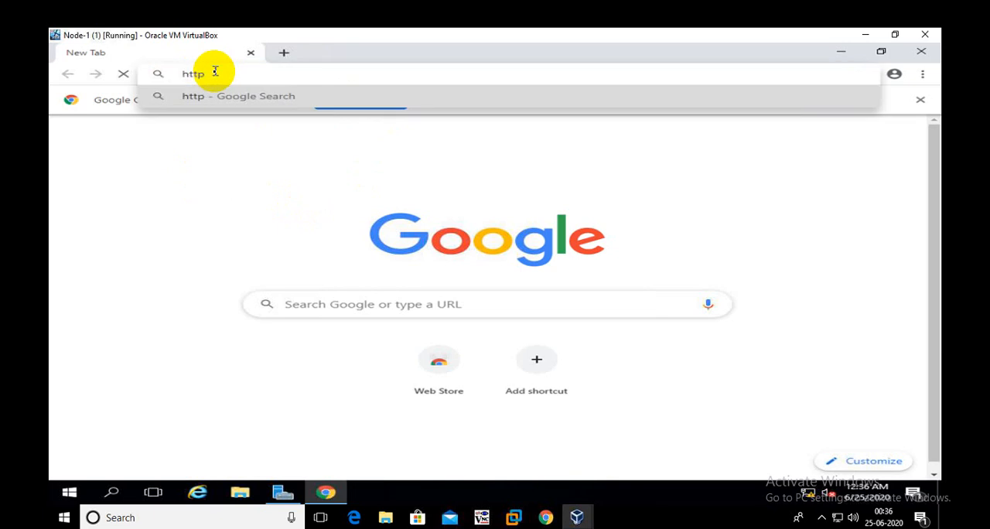
type("s")
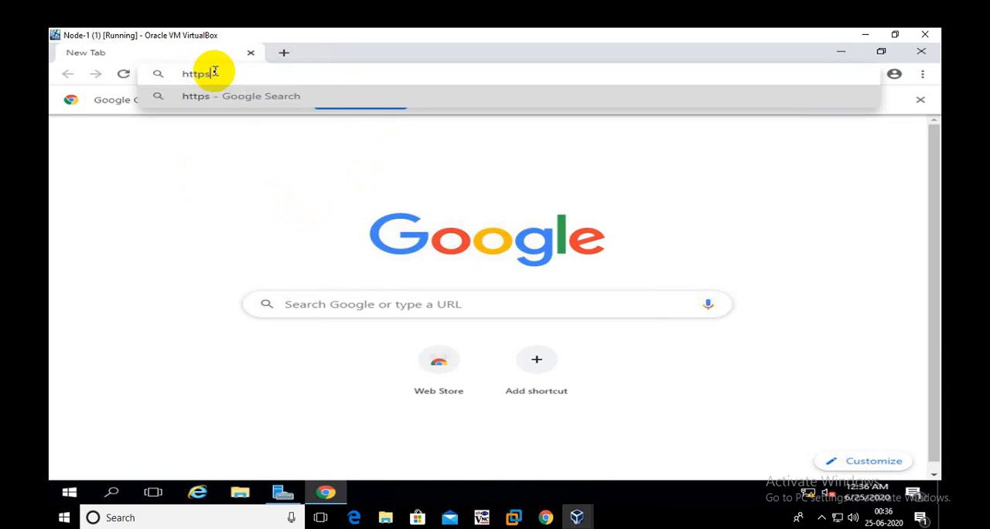
type(":")
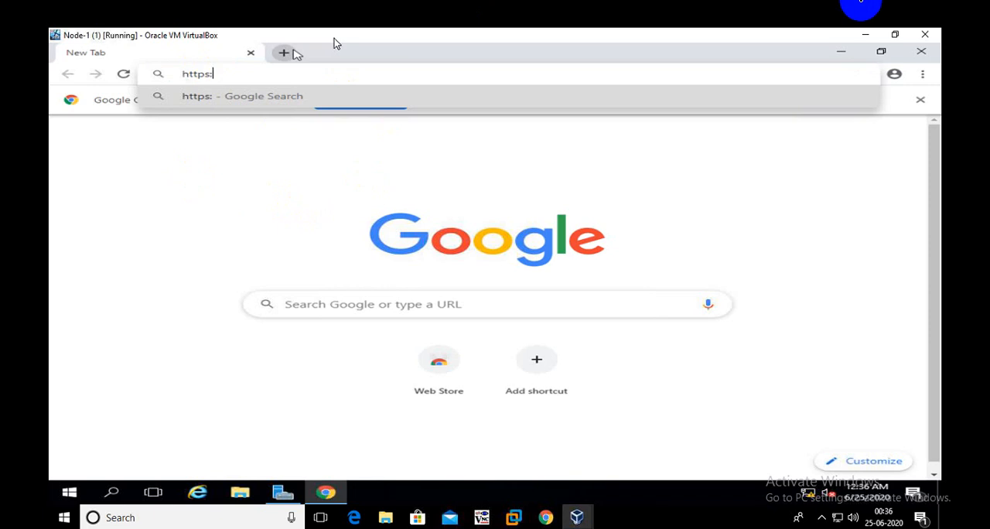
type("//")
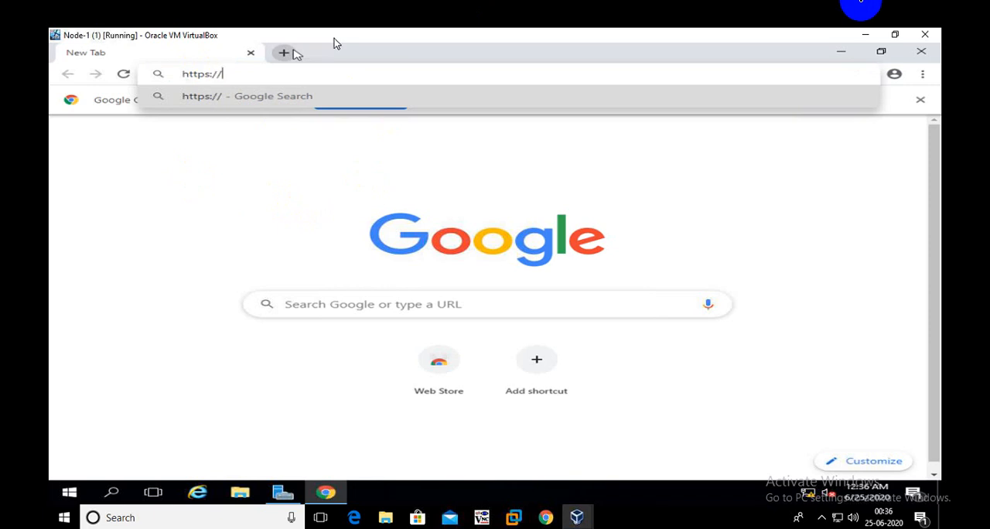
type("node-1")
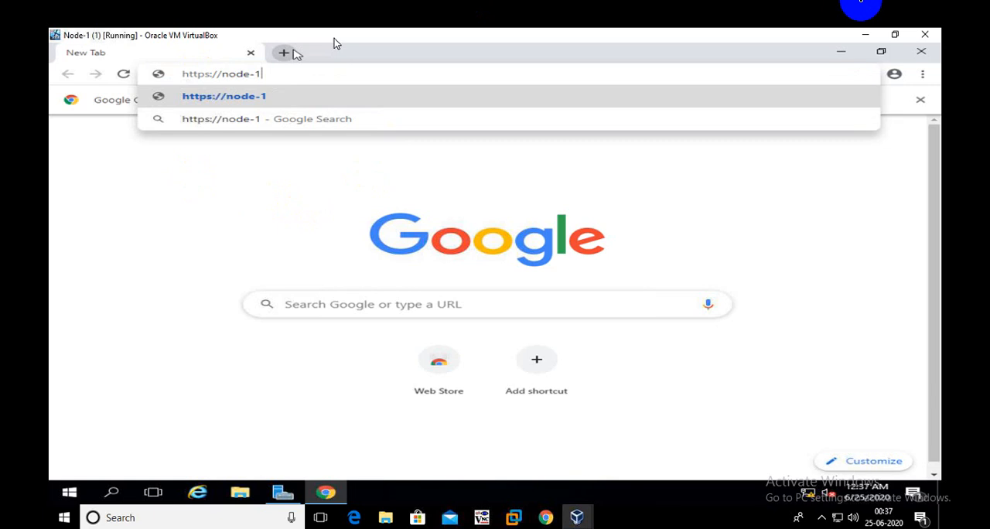
type(".malik")
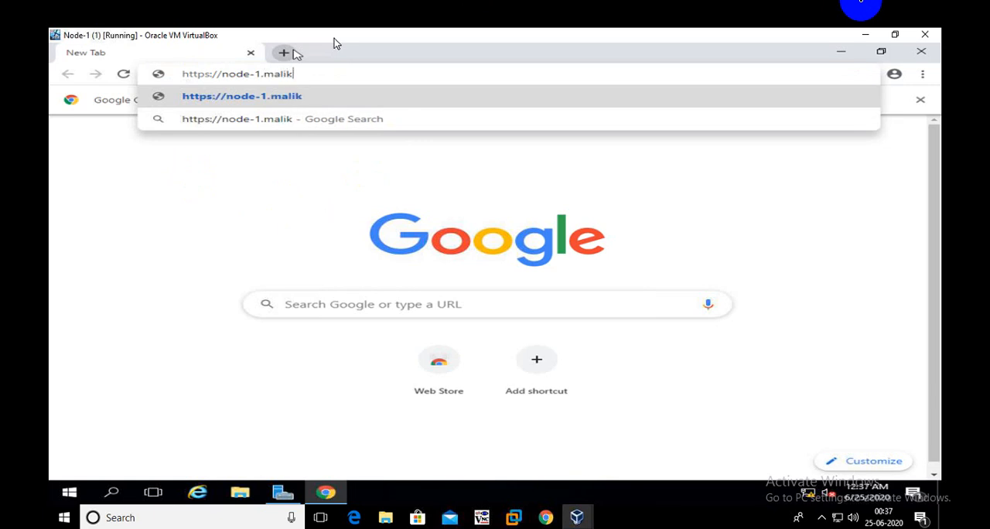
type(".com")
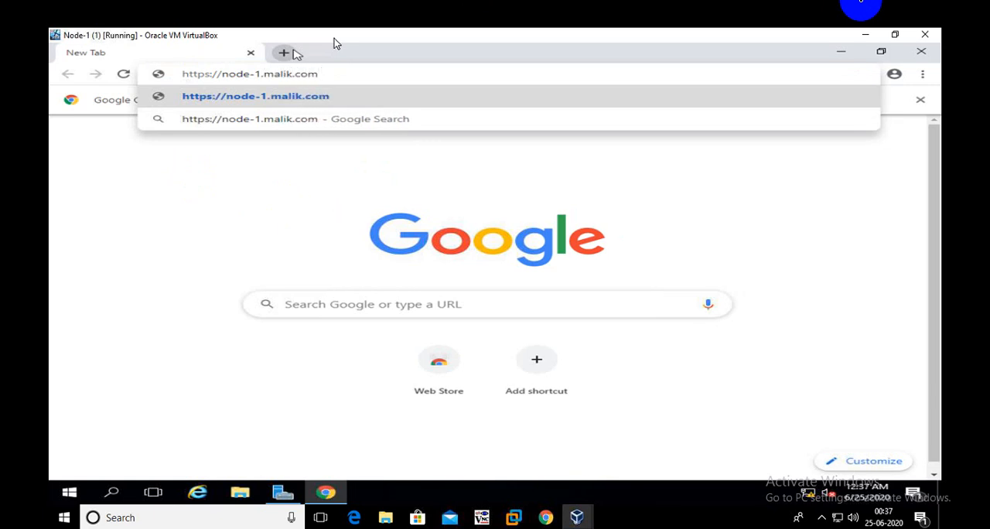
key("Return")
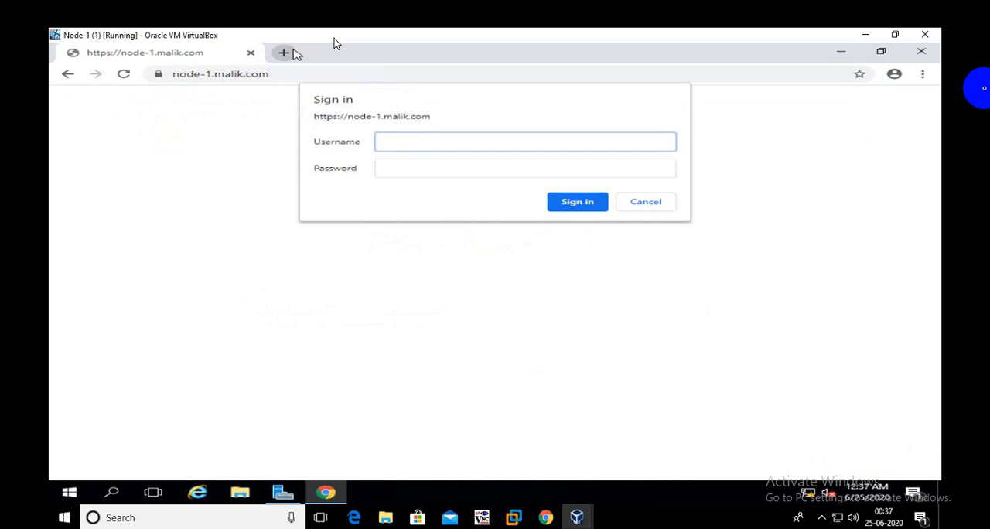
- Sign in to the gateway site with the domain administrator's username and password, and save the password in the browser
left_click(580, 137)
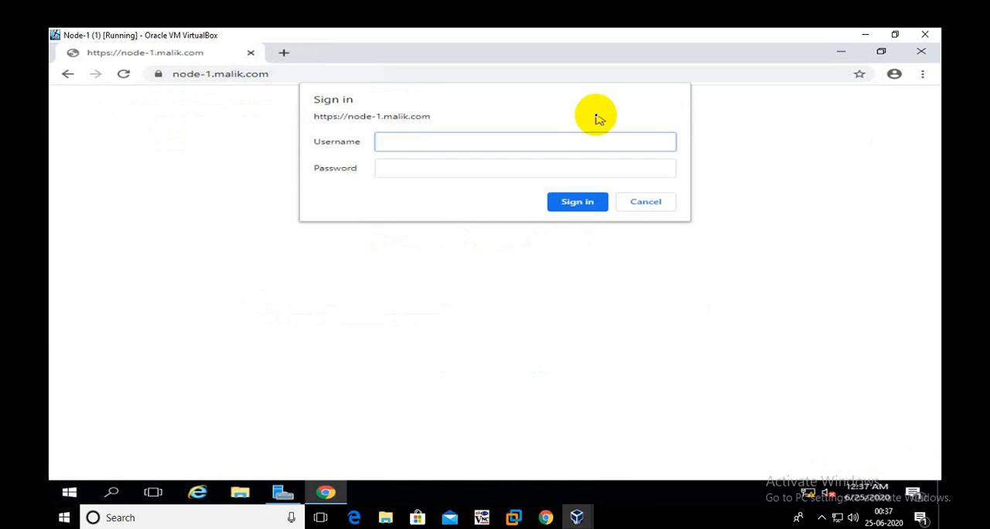
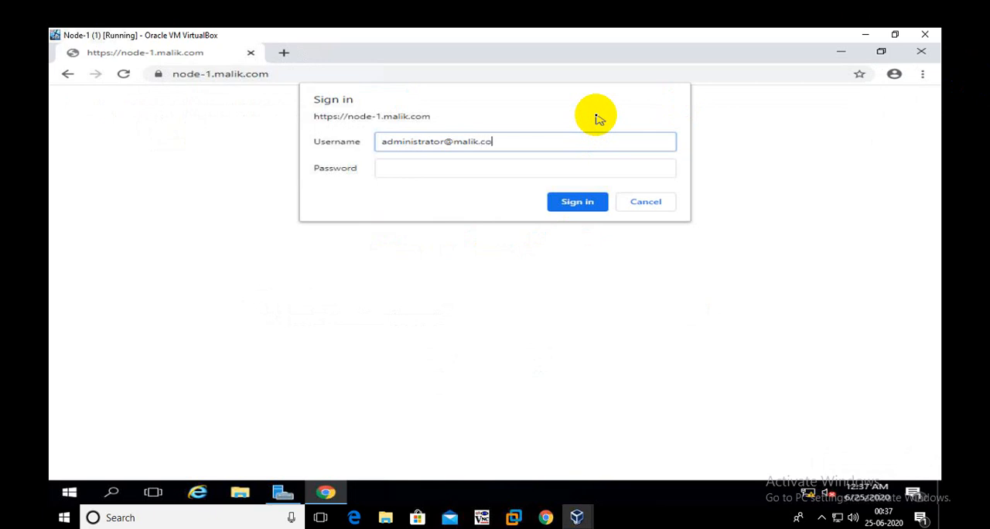
key("Tab")
type("******")
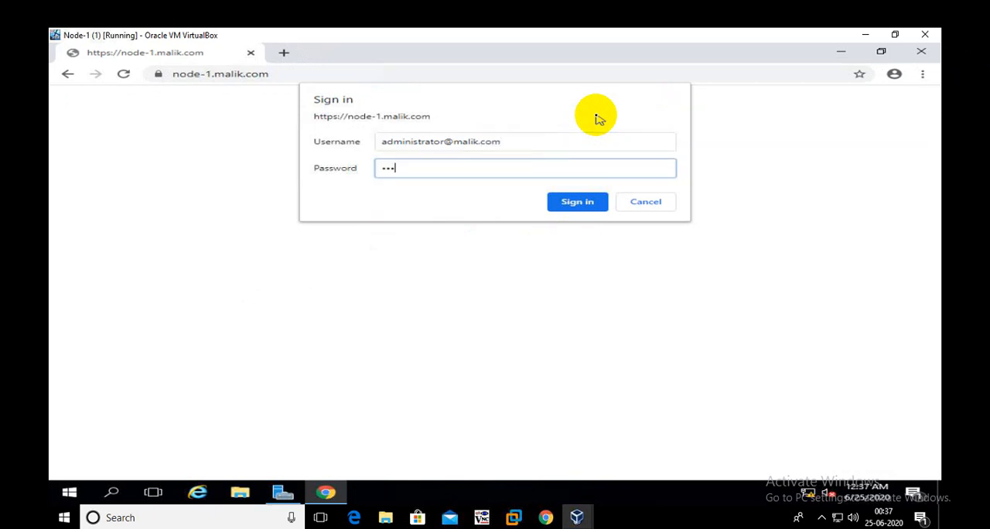
type("*")
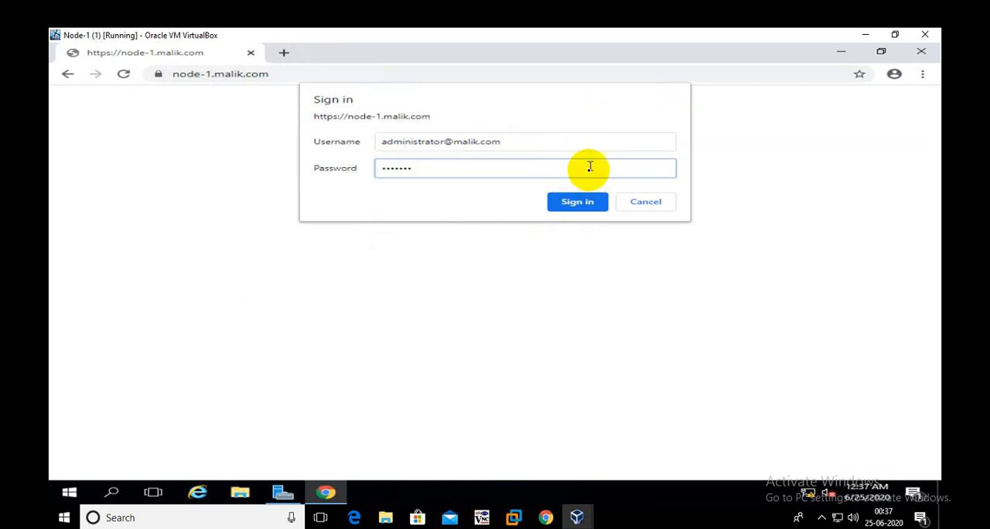
left_click(593, 203)
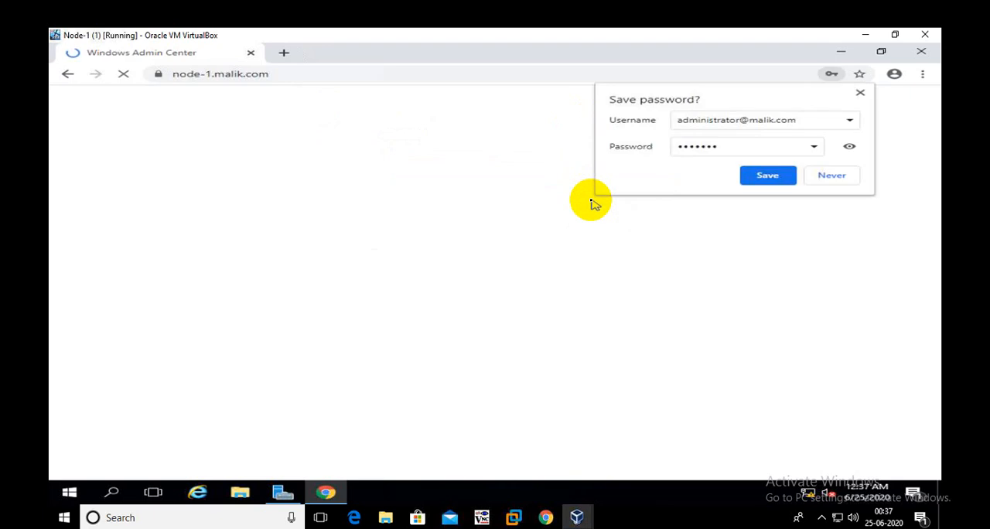
left_click(770, 177)
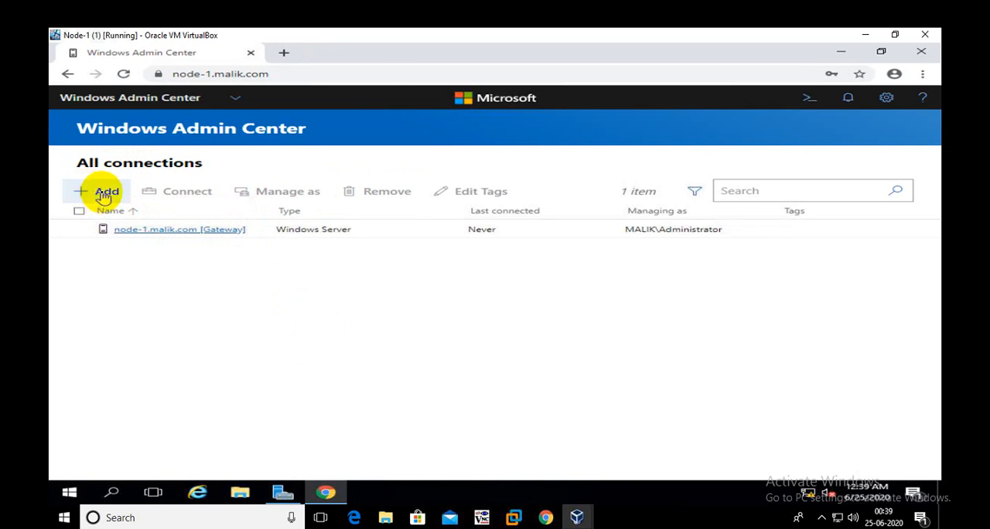
- Review the resource types that can be added, choose Windows Server, and enter DC as the server name
left_click(105, 193)
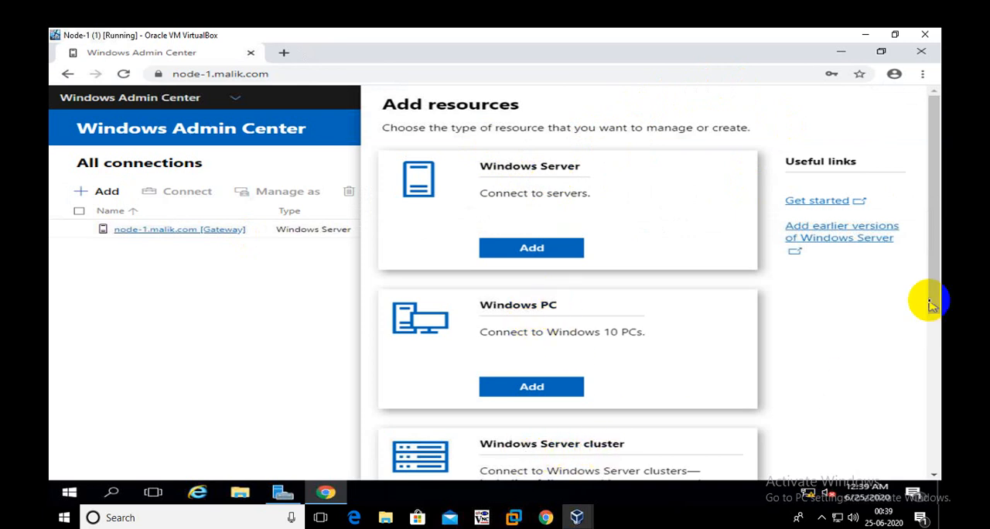
left_click_drag(940, 258, 694, 456)
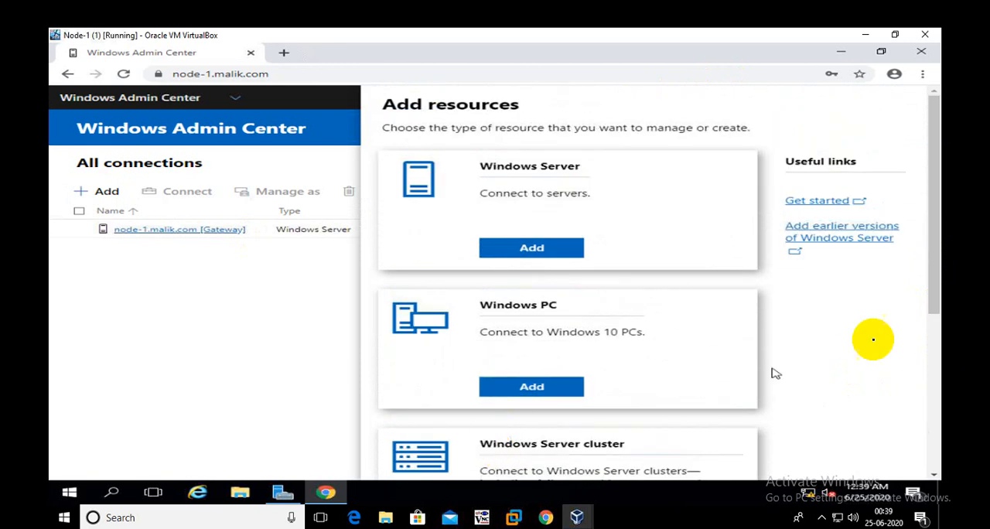
left_click_drag(933, 299, 932, 243)
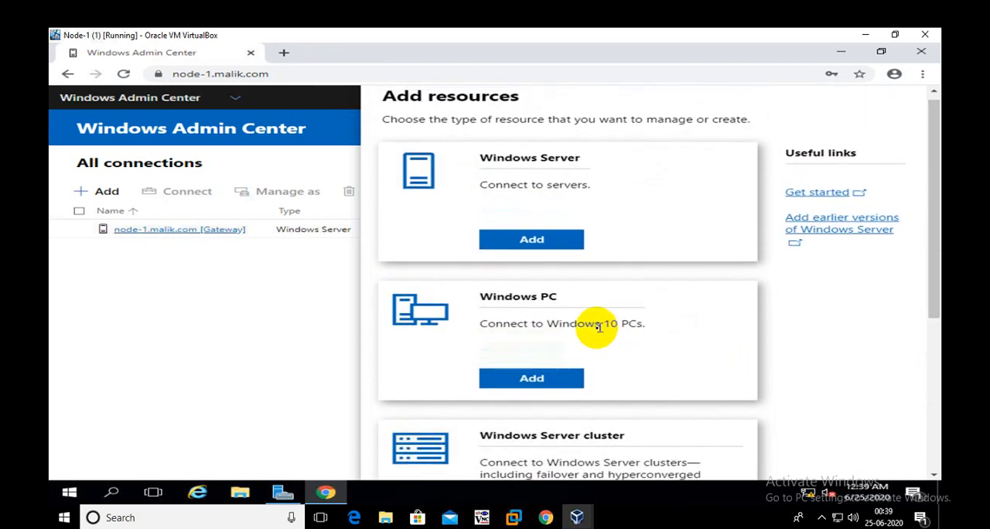
left_click_drag(596, 325, 639, 330)
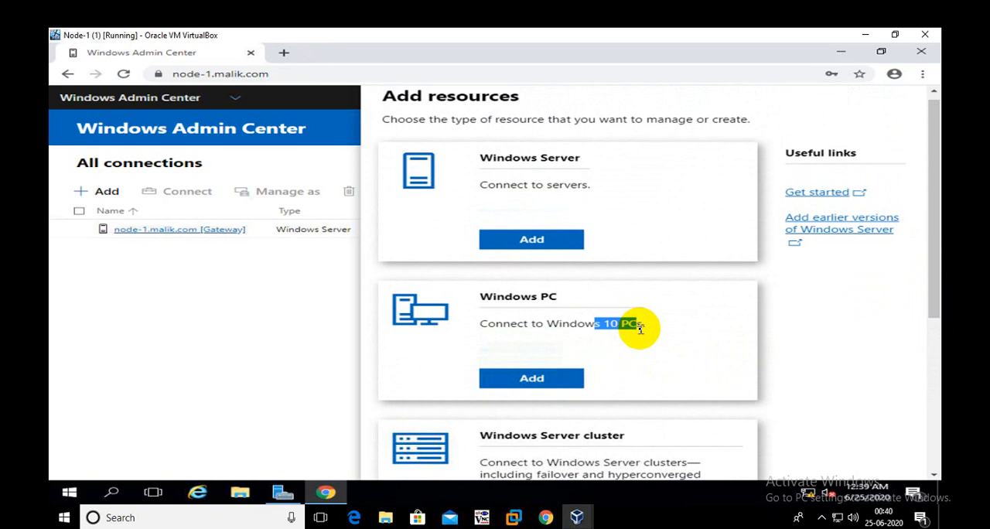
left_click(642, 325)
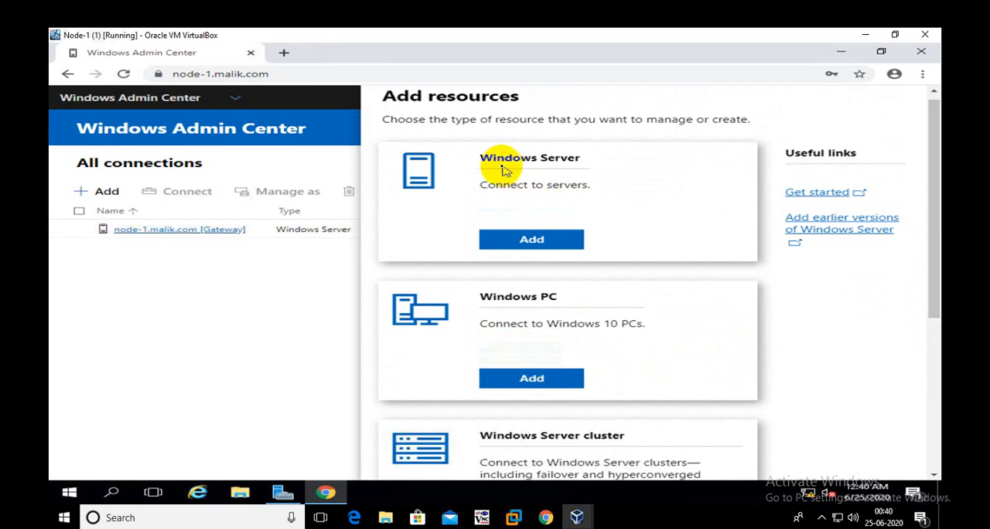
left_click(559, 242)
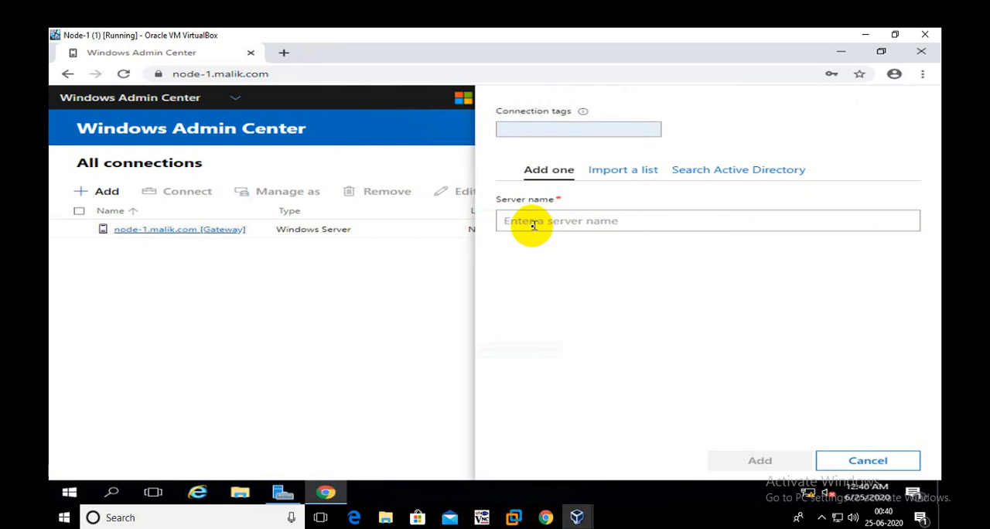
left_click(563, 221)
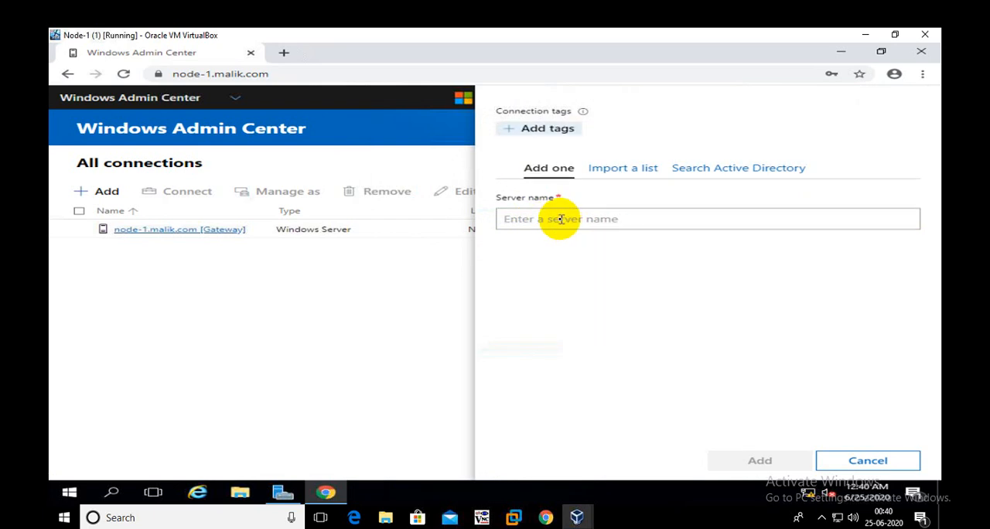
type("DC")
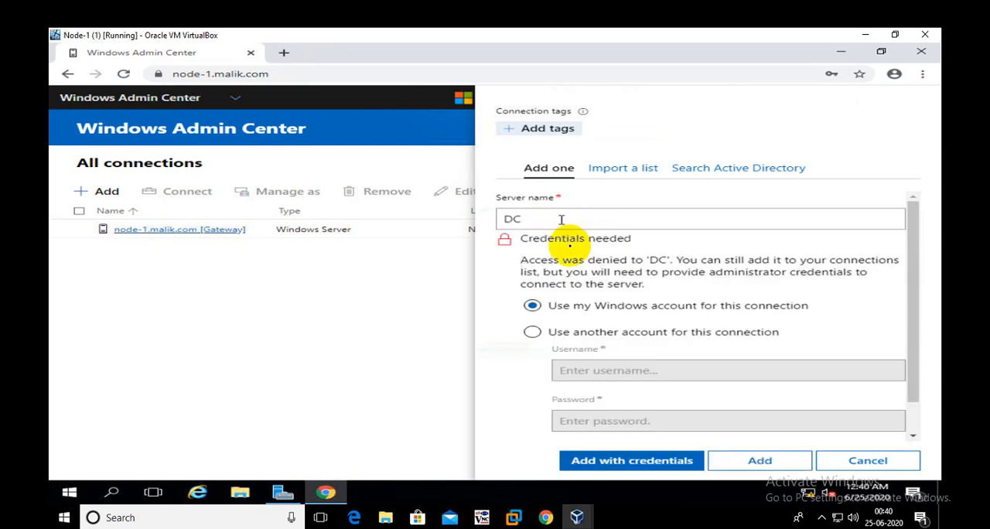
- Use another account for the connection, entering the domain administrator's username and password, and add the DC server to the connections
left_click(561, 338)
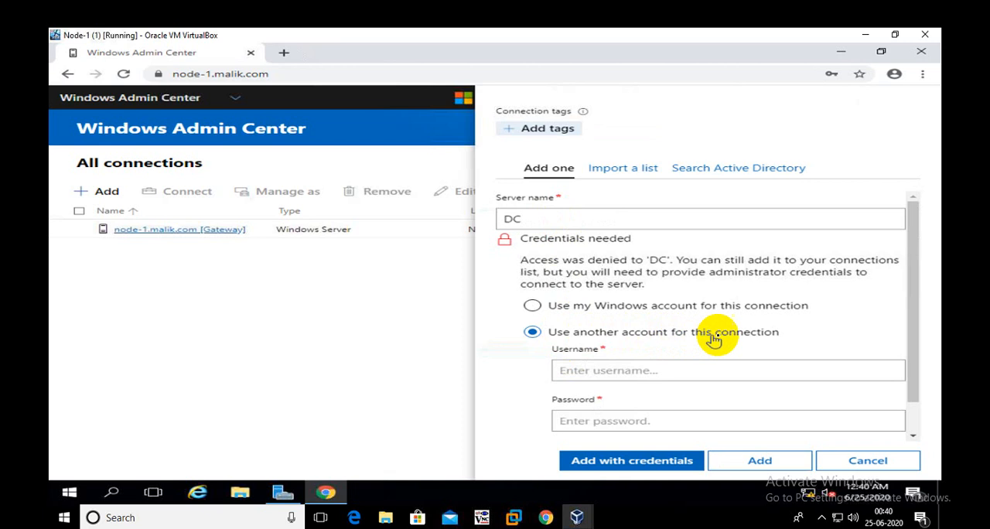
left_click(596, 370)
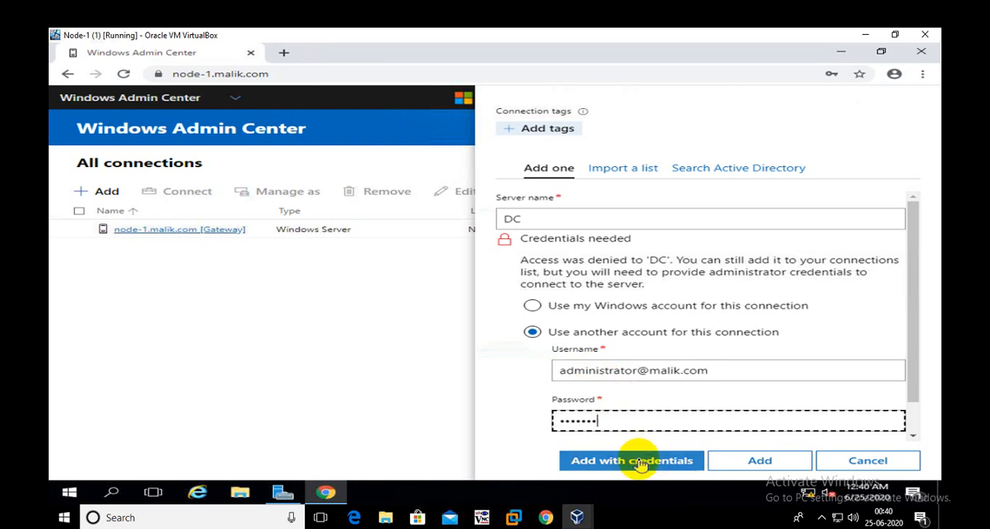
left_click(639, 462)
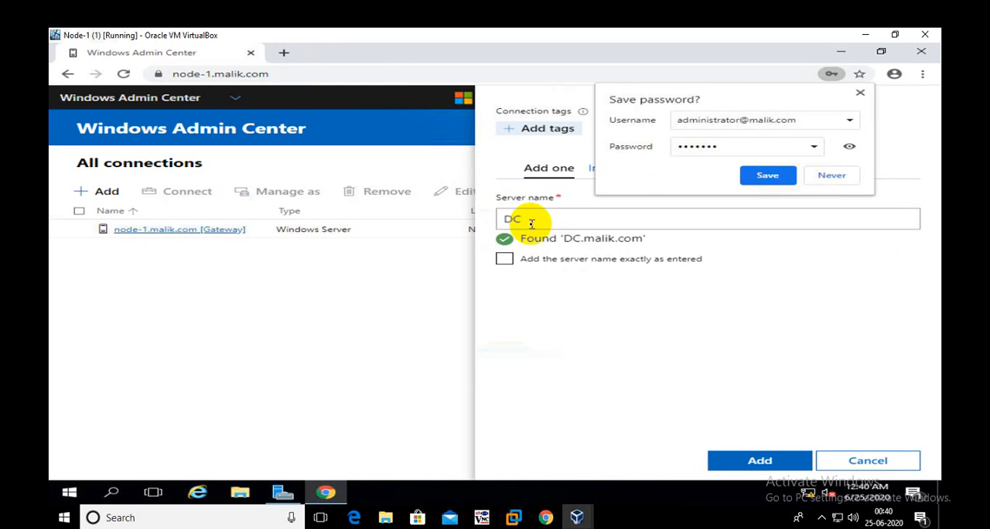
left_click_drag(523, 220, 501, 219)
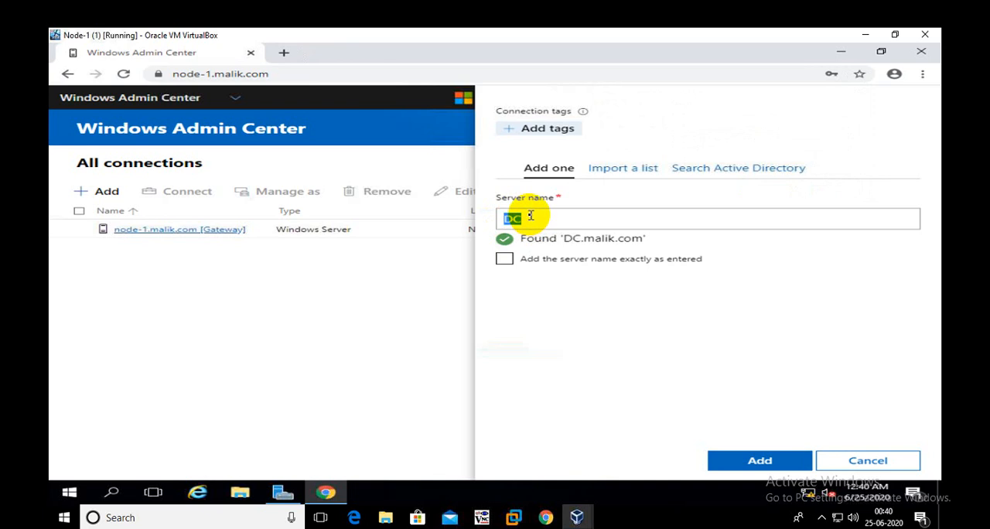
left_click(760, 461)
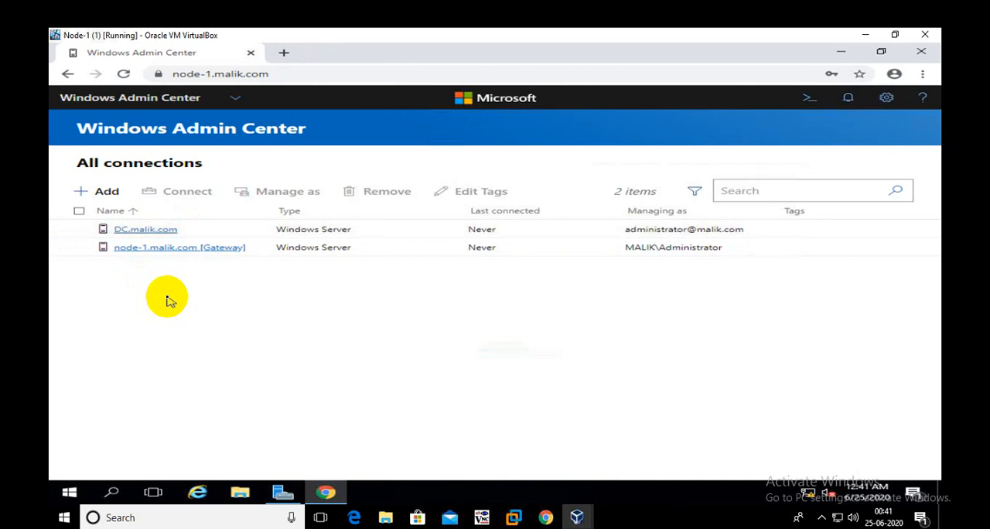
- Open the DC.malik.com connection and examine its refreshed overview, including the server name, system details and CPU and memory usage
left_click(145, 231)
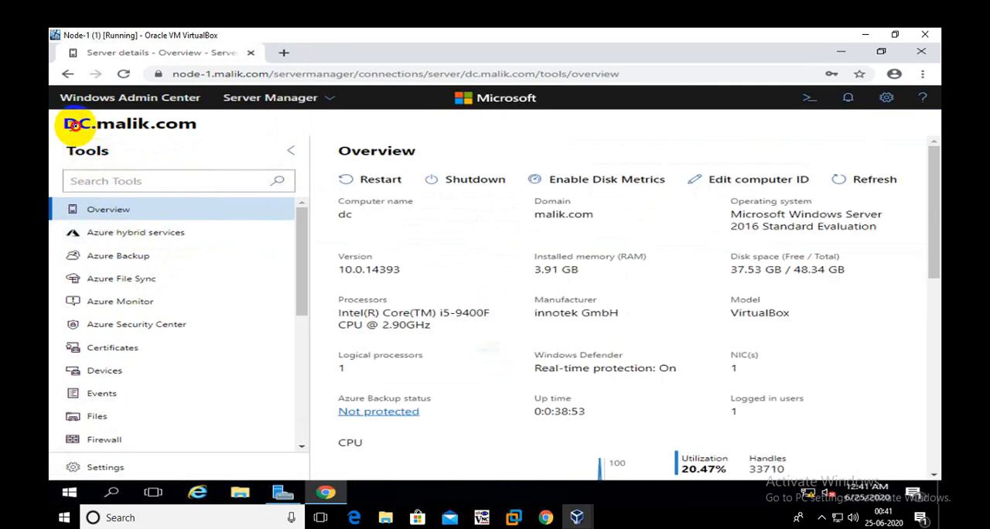
left_click_drag(67, 126, 195, 126)
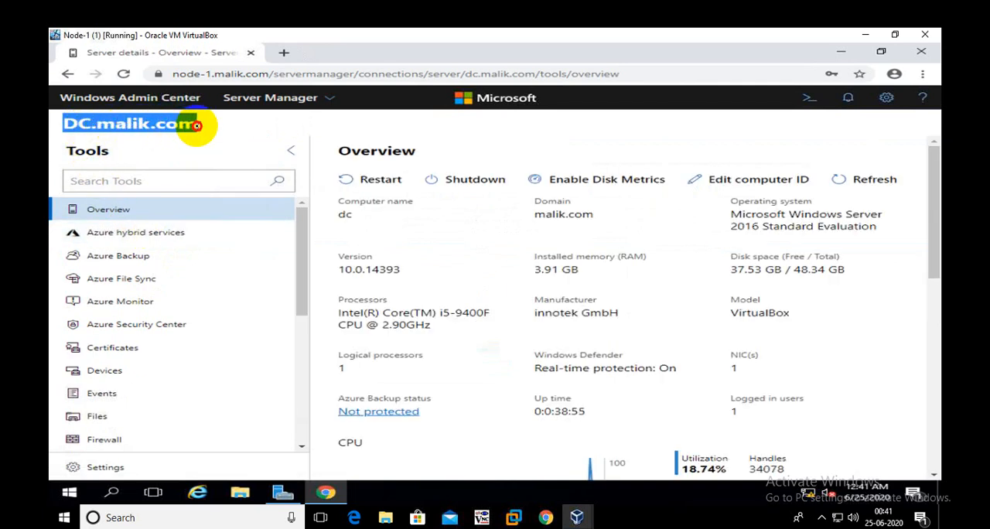
left_click(189, 130)
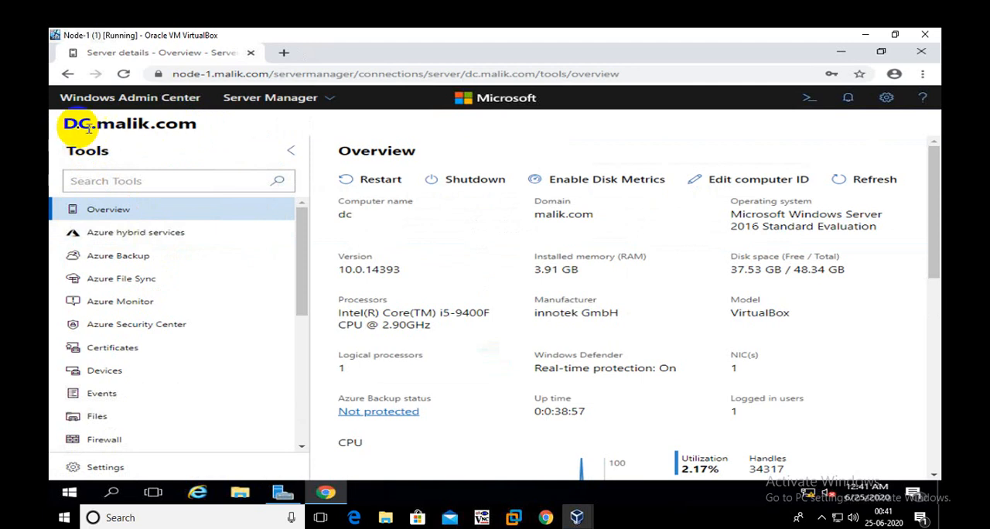
left_click_drag(65, 123, 91, 126)
left_click(128, 130)
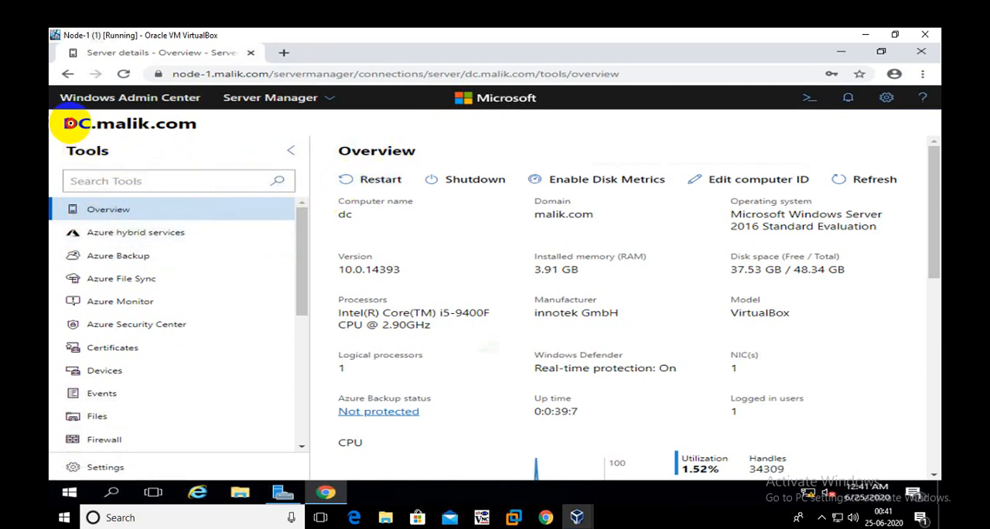
left_click_drag(66, 124, 90, 122)
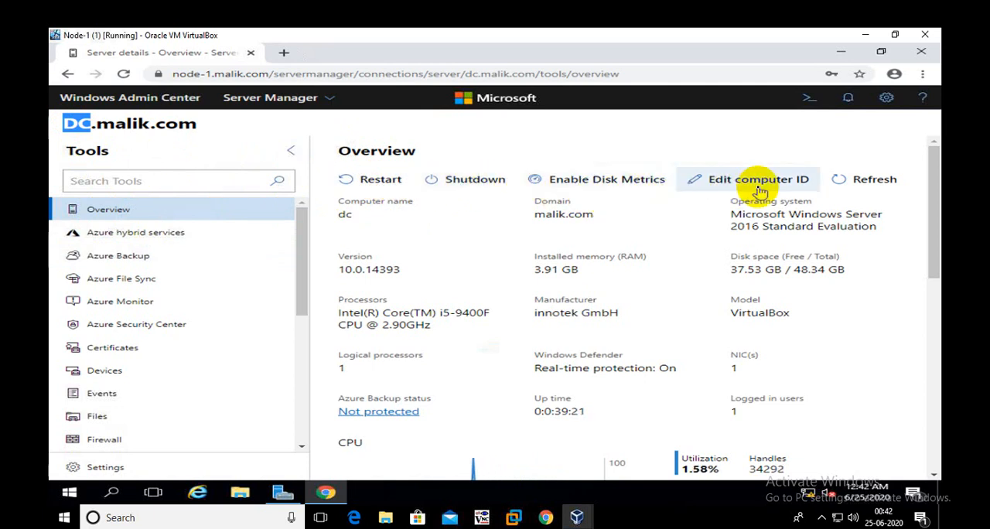
left_click(867, 180)
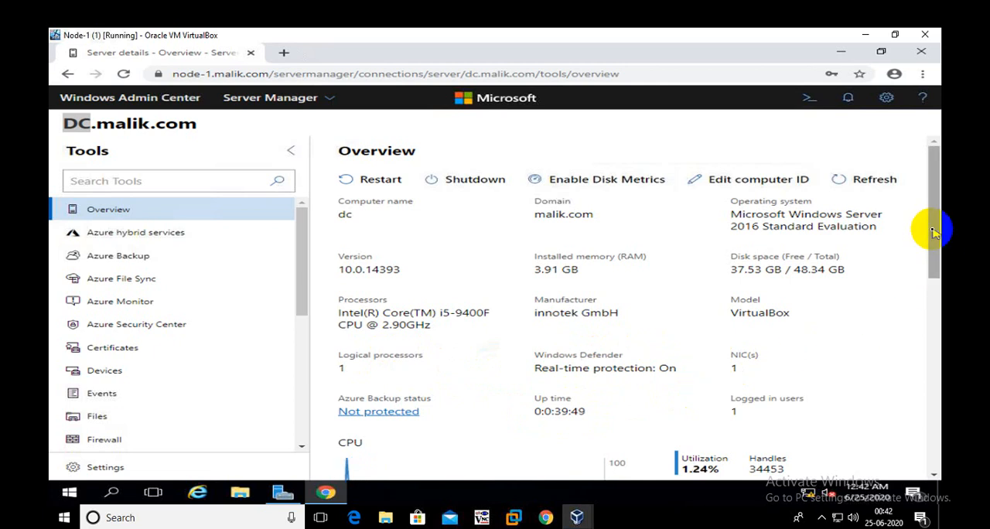
left_click_drag(932, 229, 936, 312)
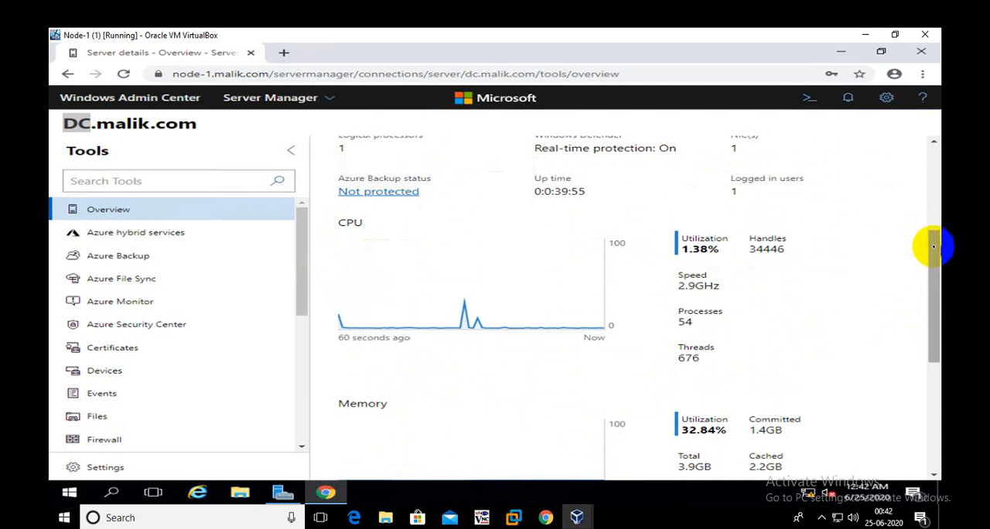
- Examine the rest of the DC server's overview, including the memory and Ethernet usage charts and the system details
left_click_drag(937, 243, 931, 290)
left_click_drag(929, 303, 934, 353)
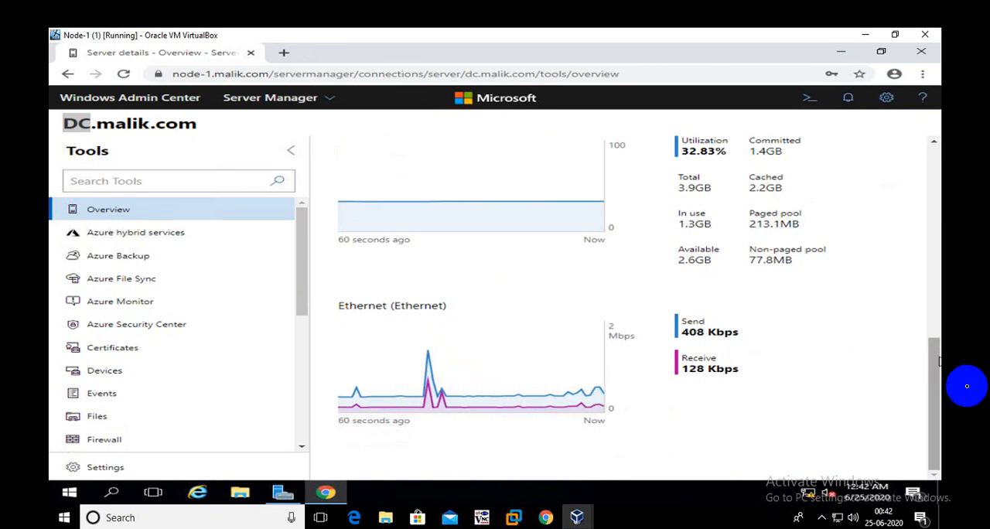
left_click_drag(935, 413, 917, 195)
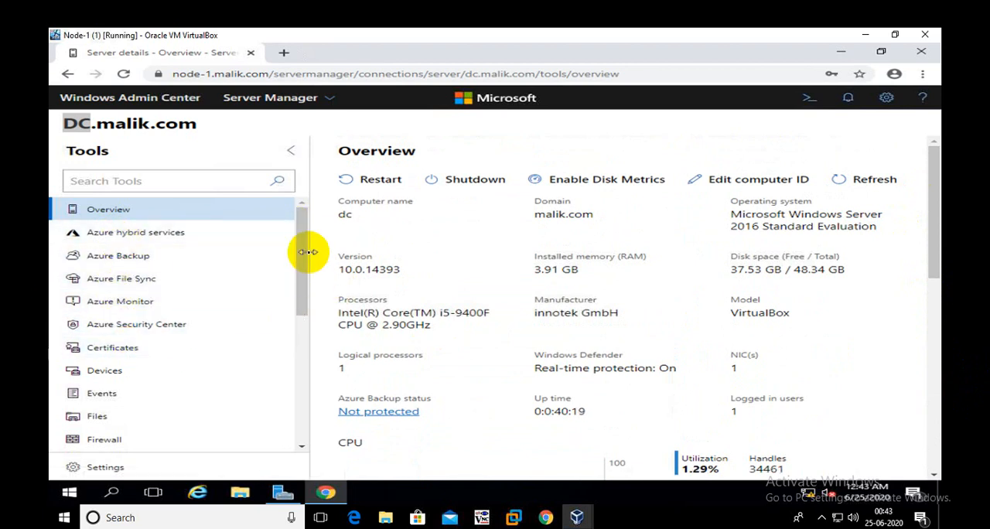
- Review the DC server's device categories and their status, and view its available event log channels
left_click_drag(302, 261, 295, 316)
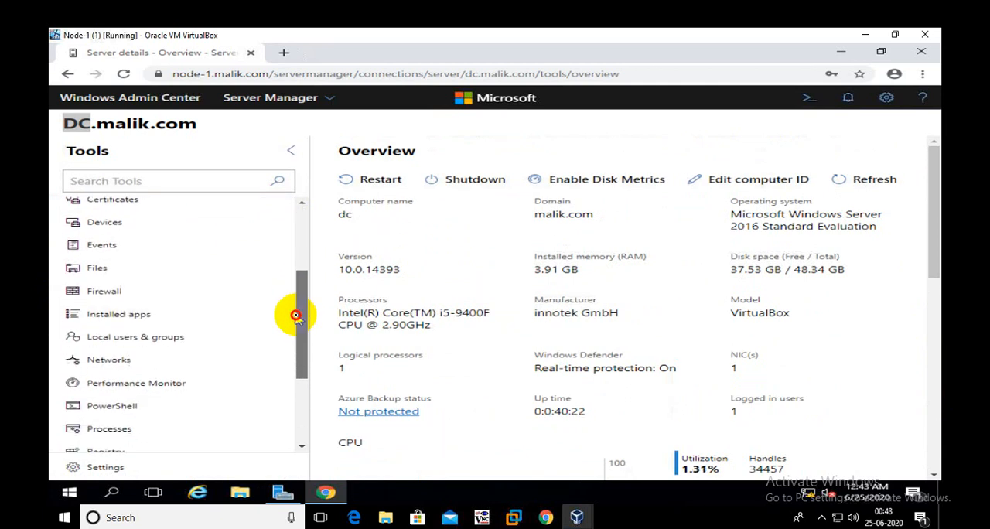
left_click(106, 223)
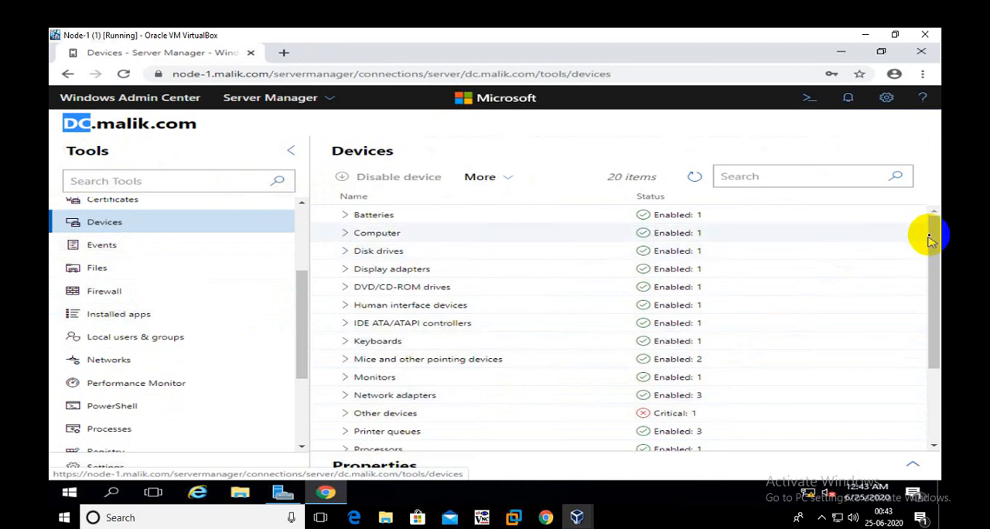
mouse_move(933, 232)
left_mouse_down()
mouse_move(937, 294)
mouse_move(934, 226)
left_mouse_up()
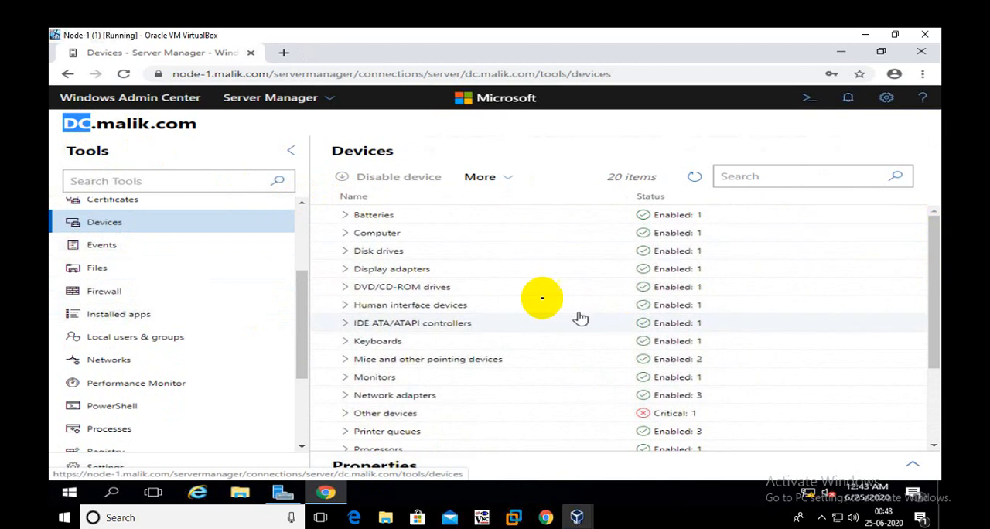
left_click(103, 246)
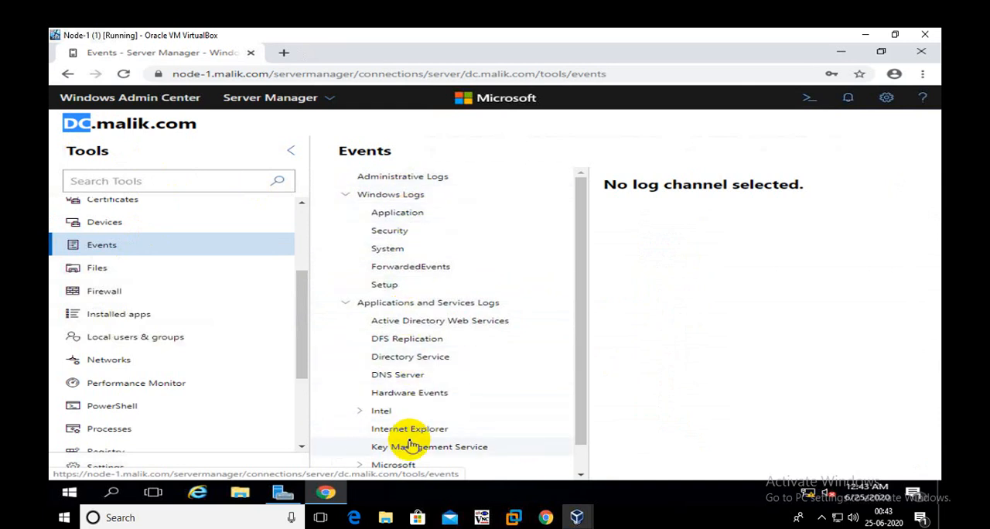
- Browse the C: drive in DC's files, open Program Files (x86), and review the additional file actions available there
left_click(98, 268)
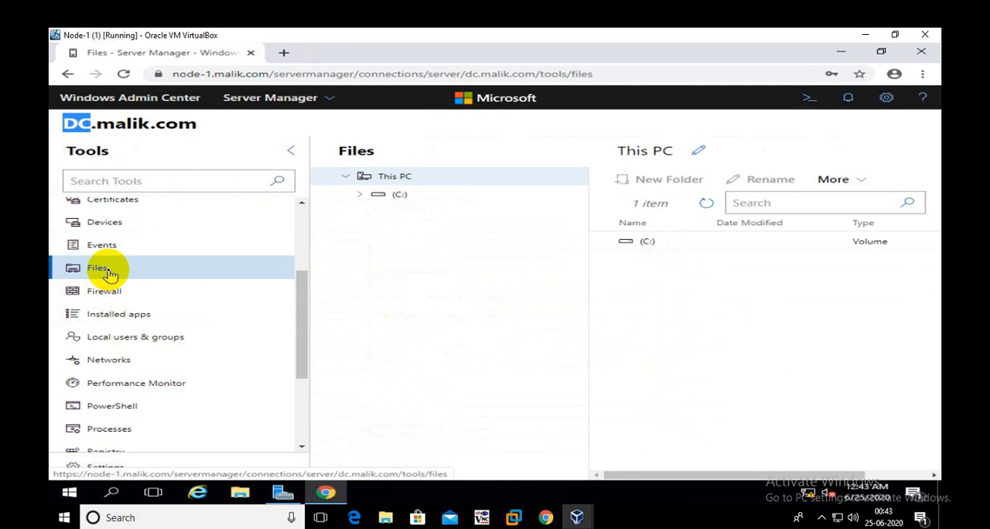
left_click(360, 194)
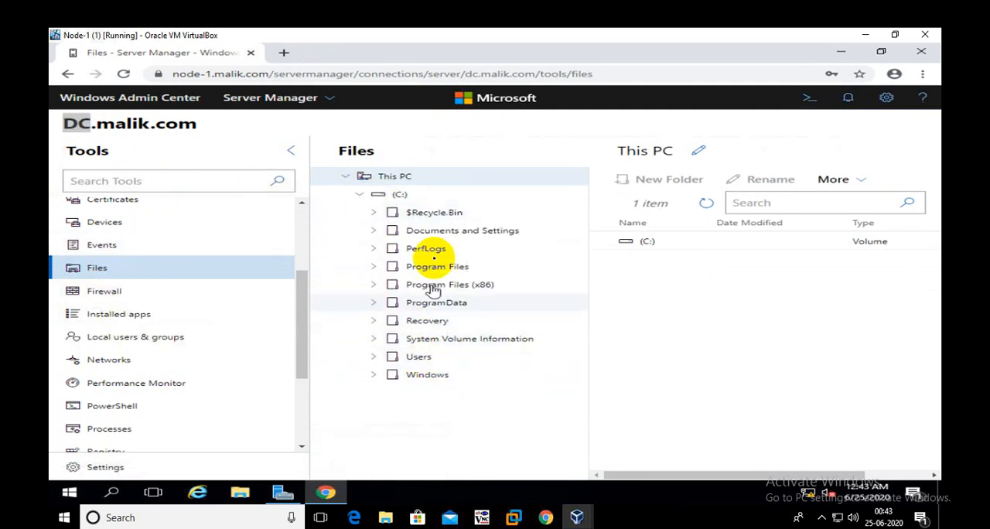
left_click(833, 180)
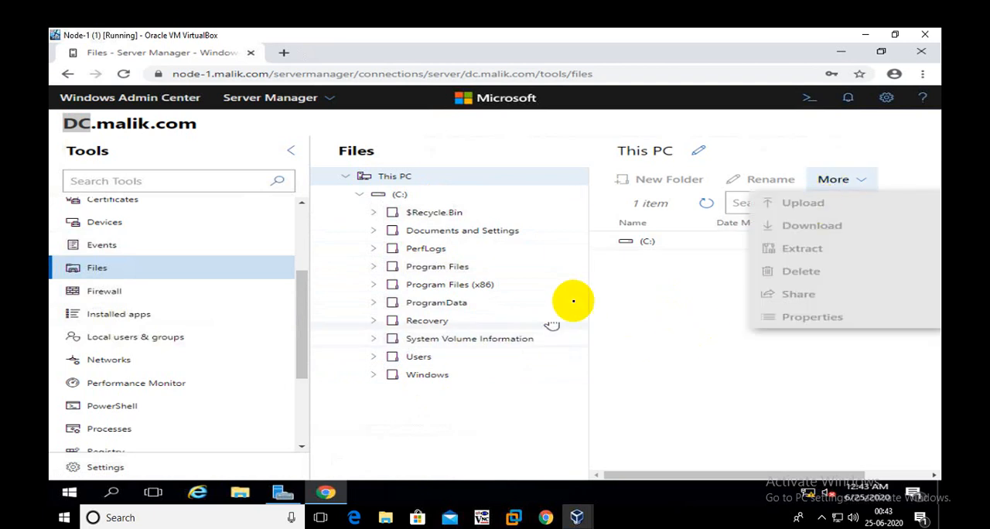
left_click(549, 286)
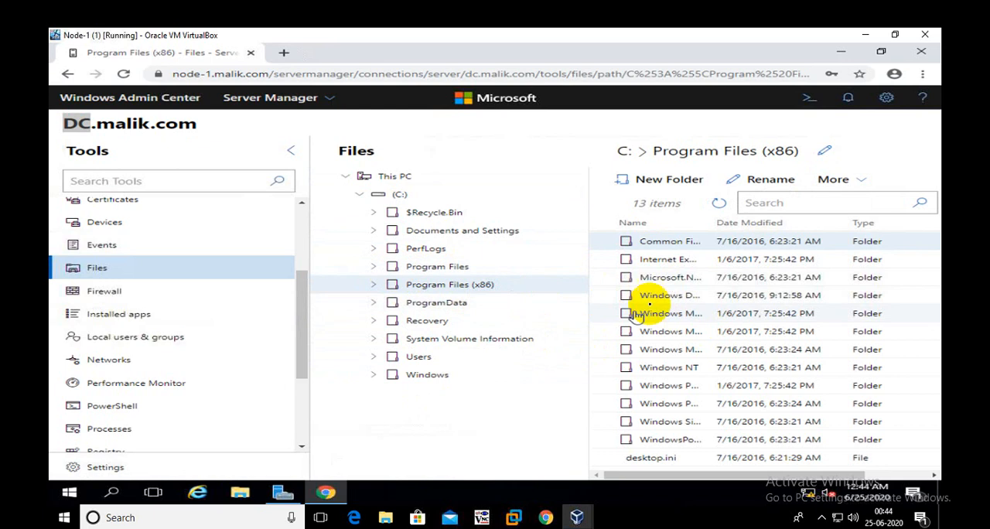
left_click(831, 181)
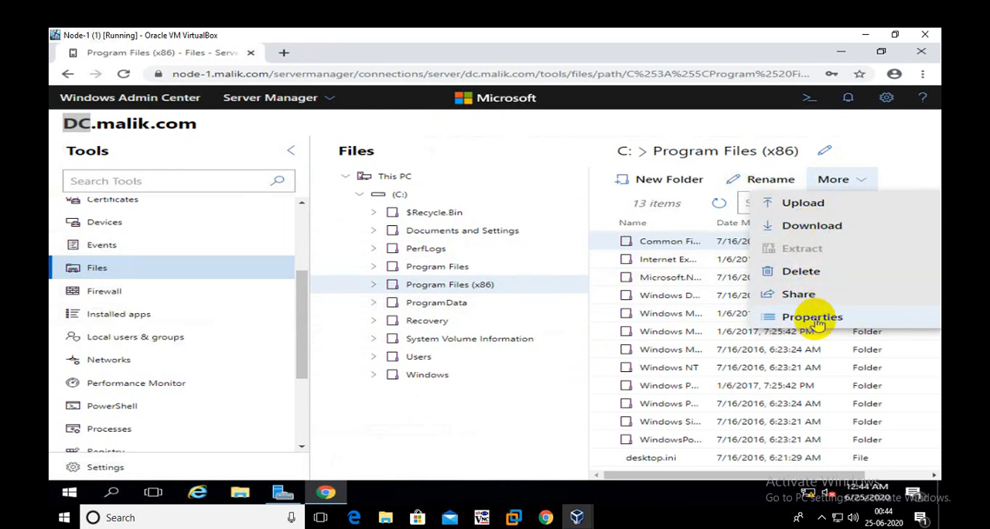
left_click(479, 424)
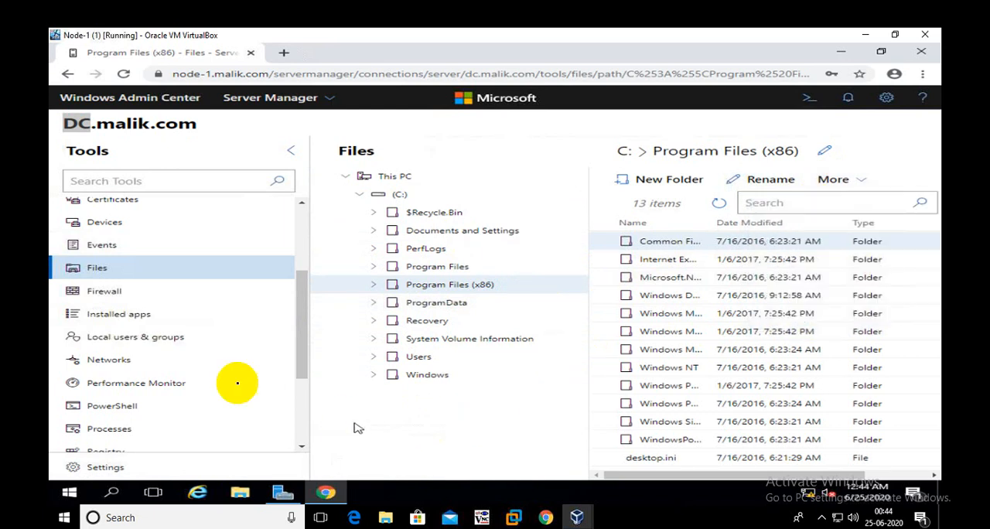
- Look through DC's firewall profiles, installed apps, local users and groups, network adapters and Performance Monitor
left_click(122, 290)
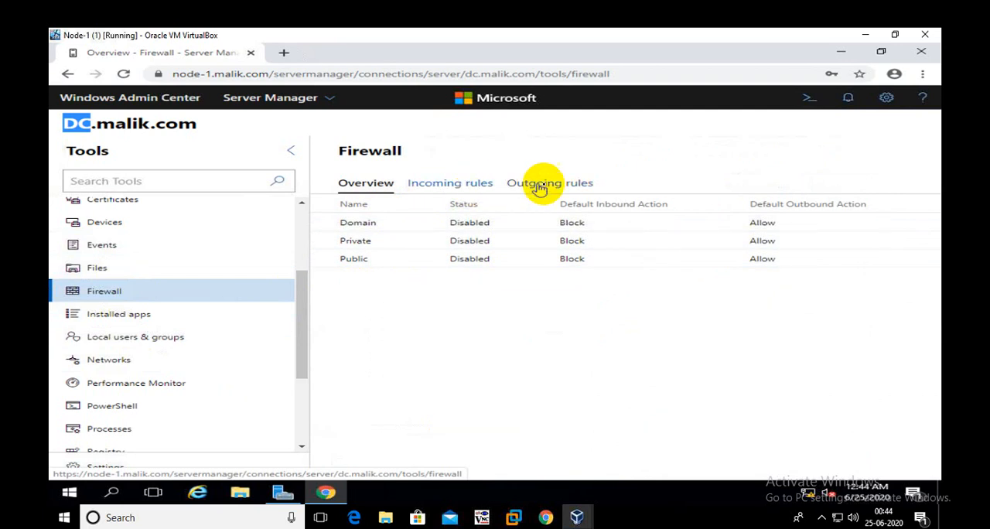
left_click(120, 317)
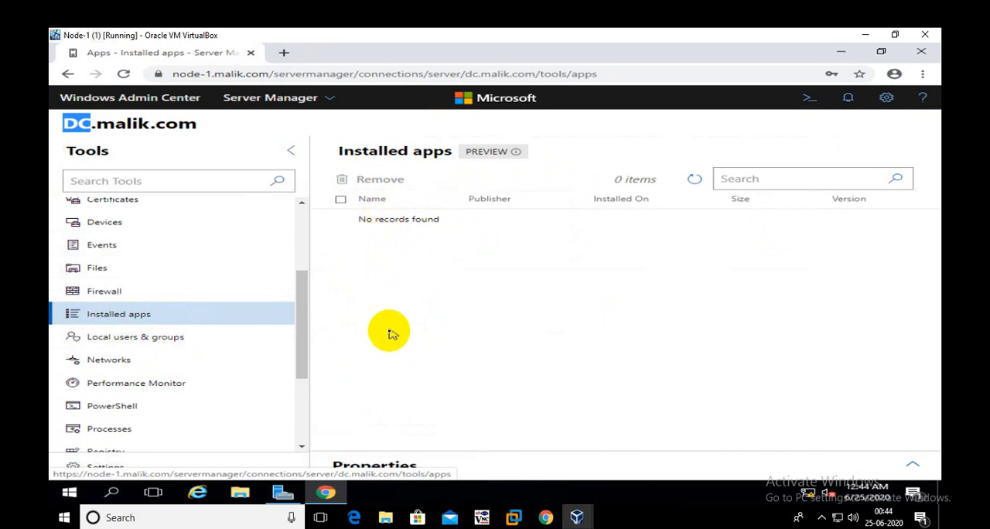
left_click(143, 340)
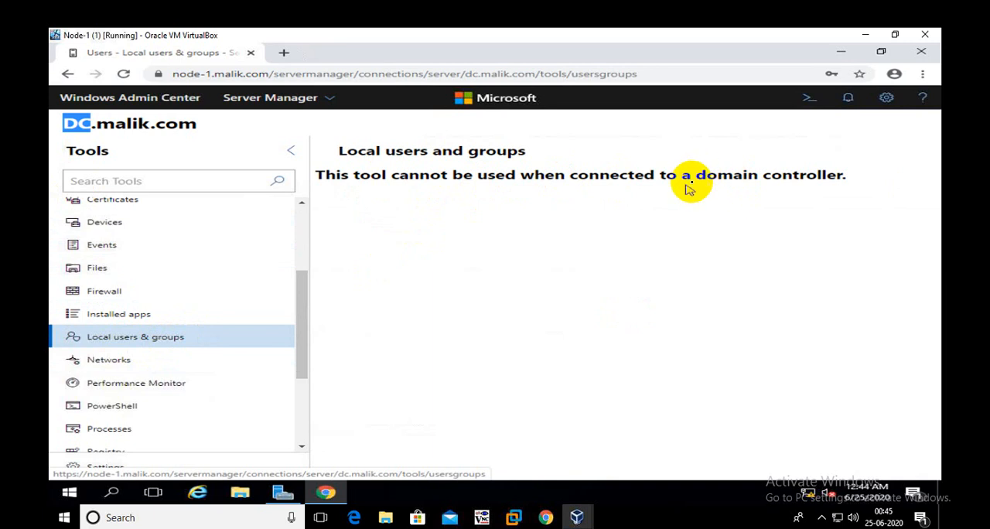
left_click(113, 363)
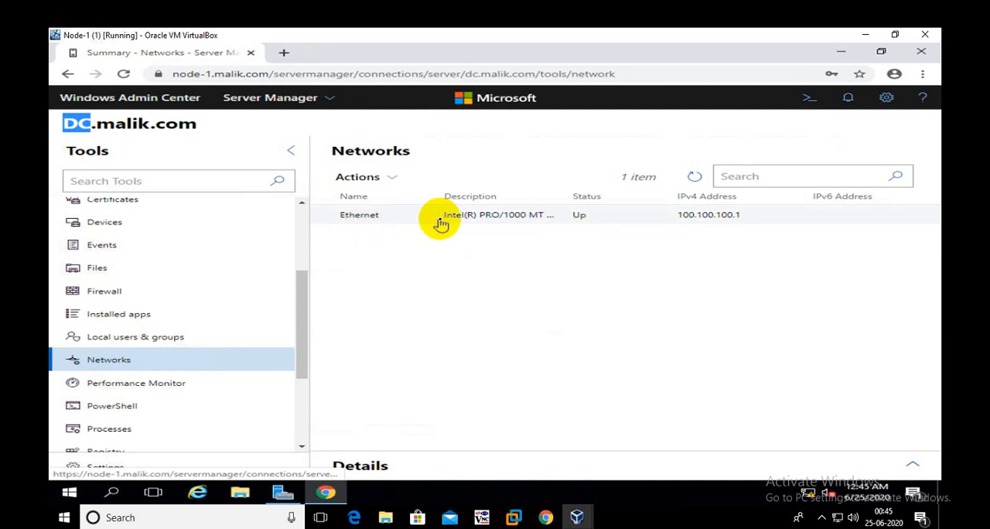
left_click(128, 383)
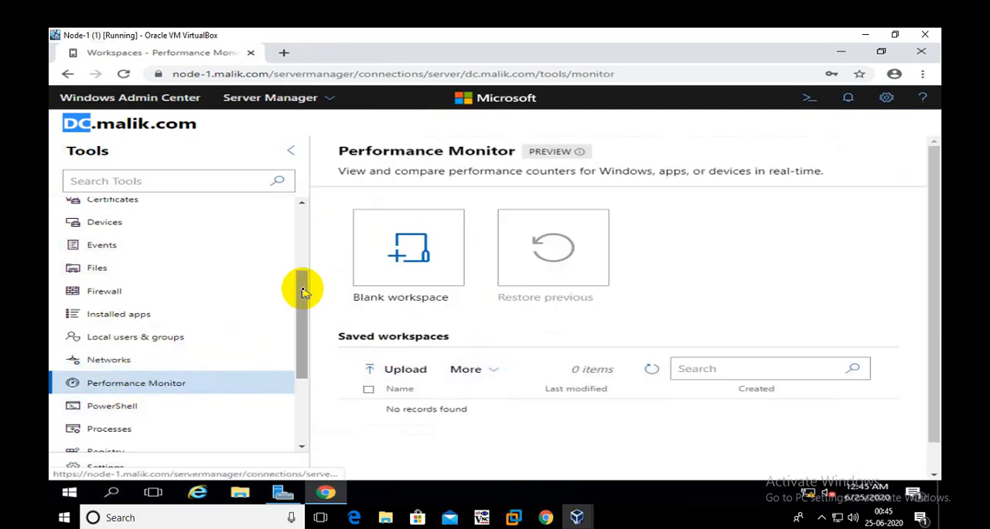
- View DC's PowerShell console, leave it by confirming that the session closes, and look at the Processes and Registry tools
left_click_drag(302, 292, 314, 361)
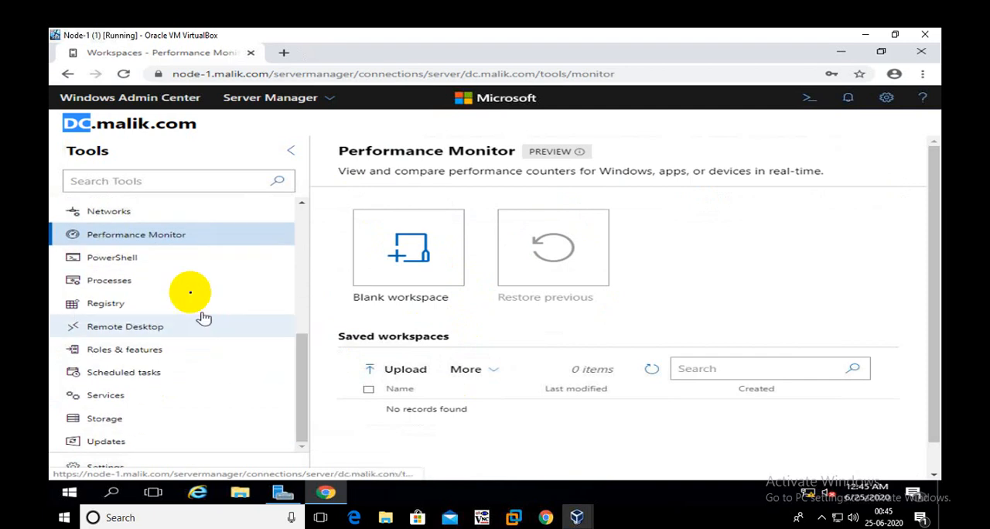
left_click(126, 260)
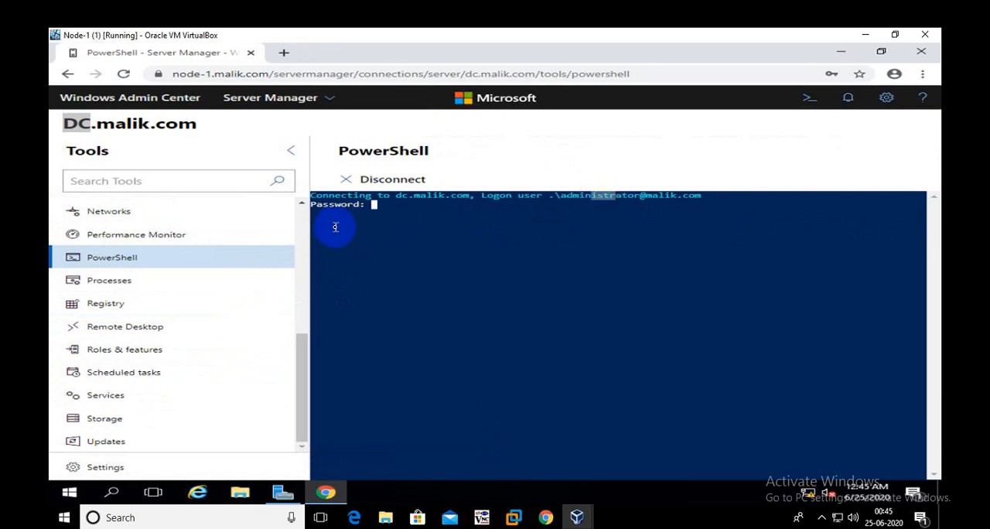
left_click(99, 280)
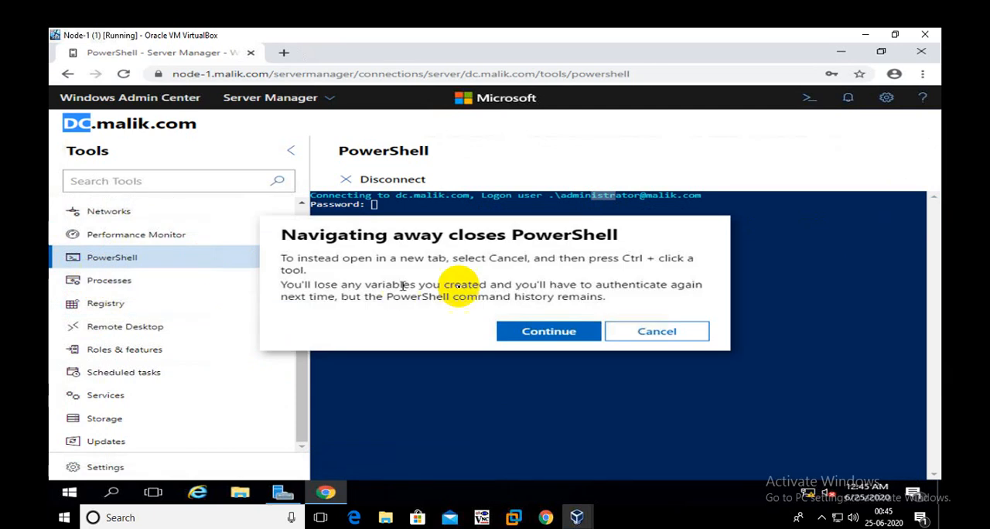
left_click(556, 329)
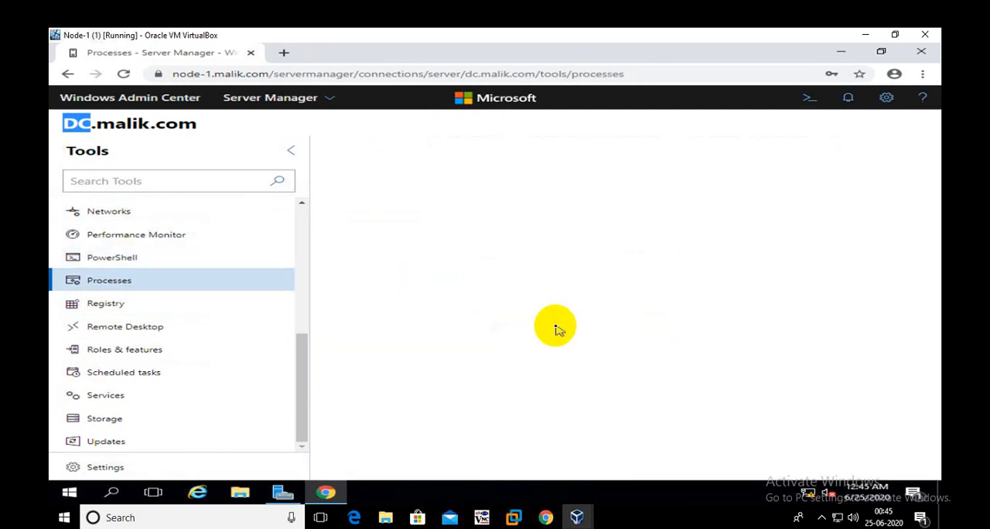
left_click(105, 304)
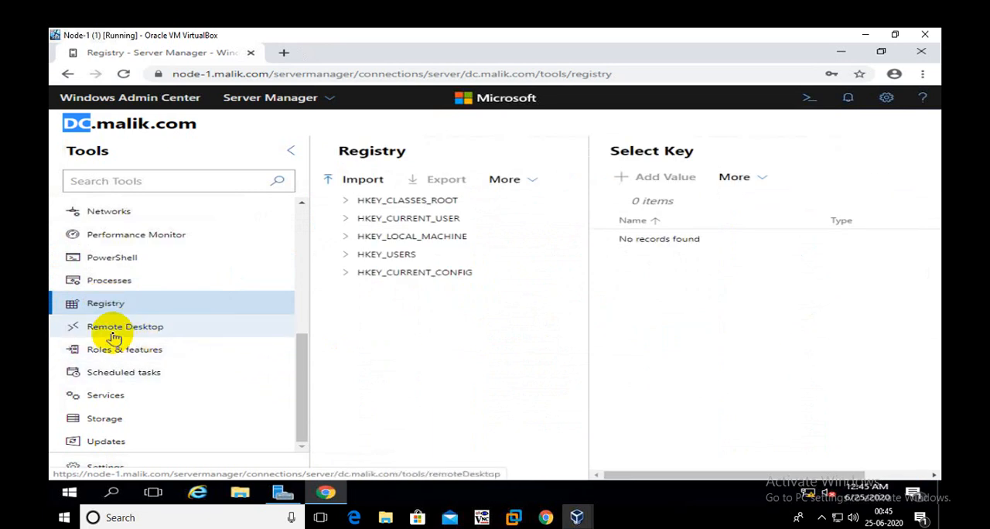
- Install the DHCP Server role on DC with automatic reboot if required, and refresh the roles and features list
left_click(153, 350)
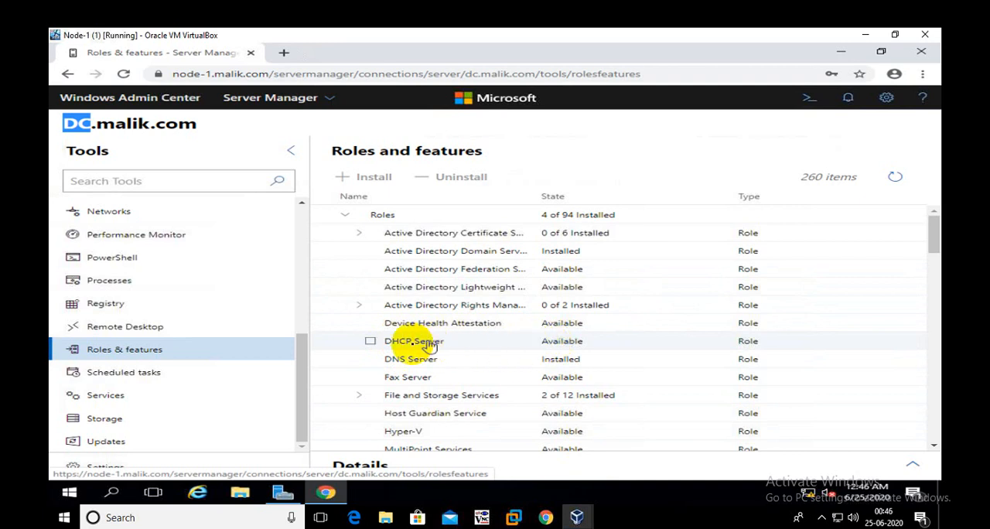
left_click(371, 342)
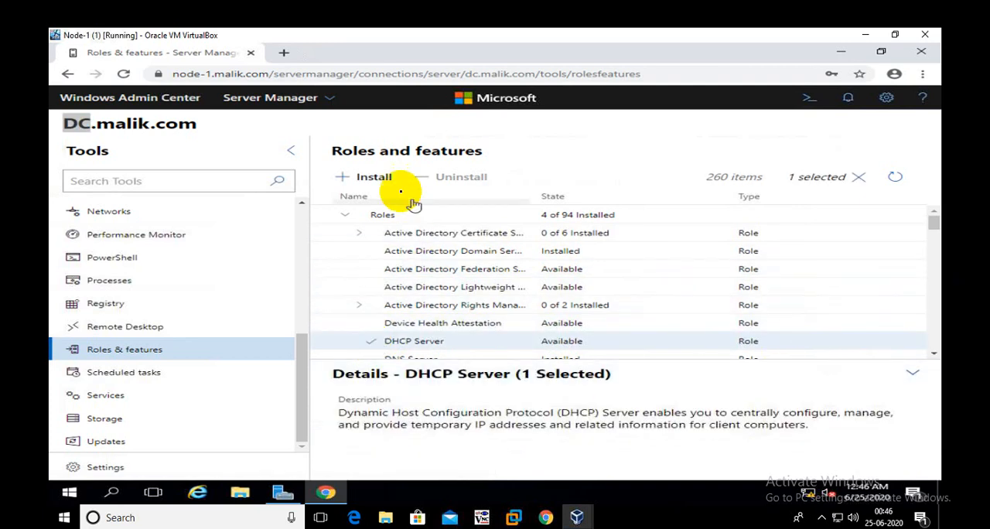
left_click(374, 177)
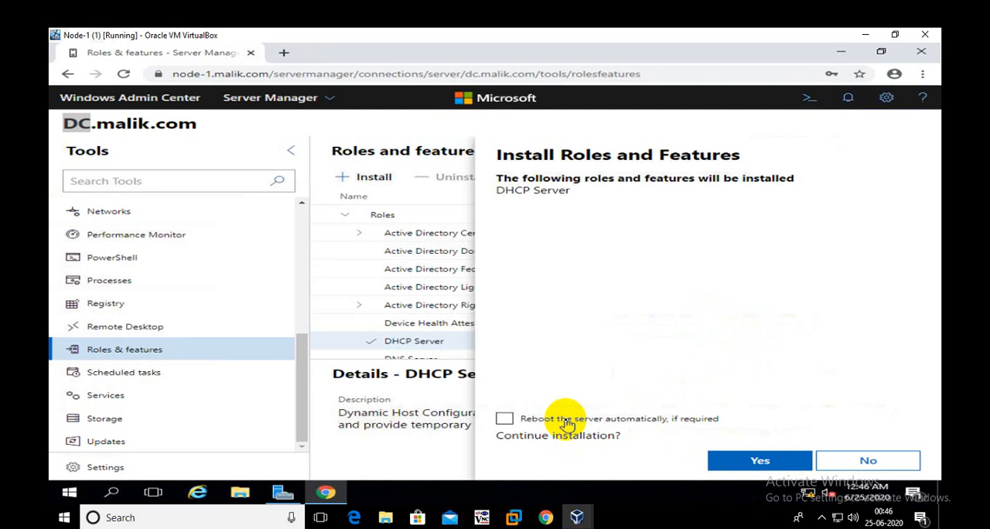
left_click(743, 461)
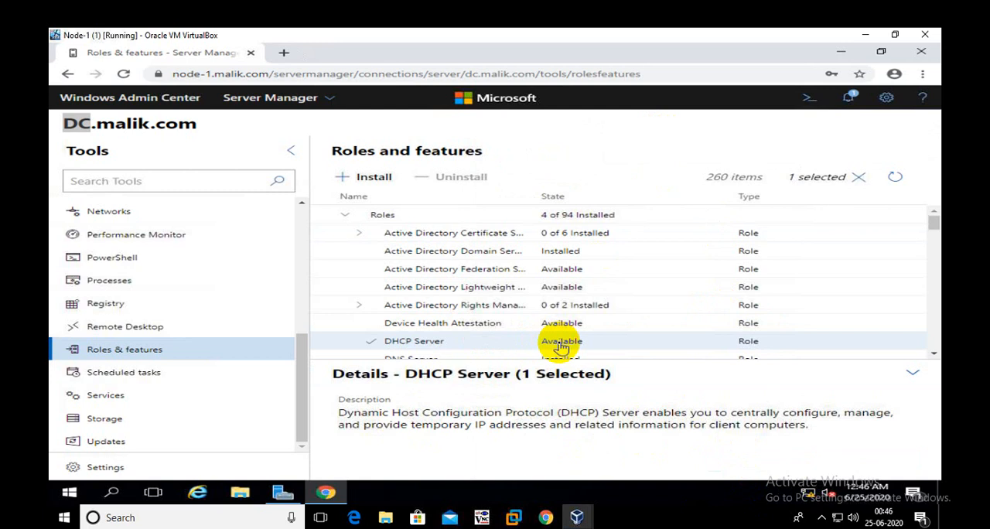
left_click(897, 179)
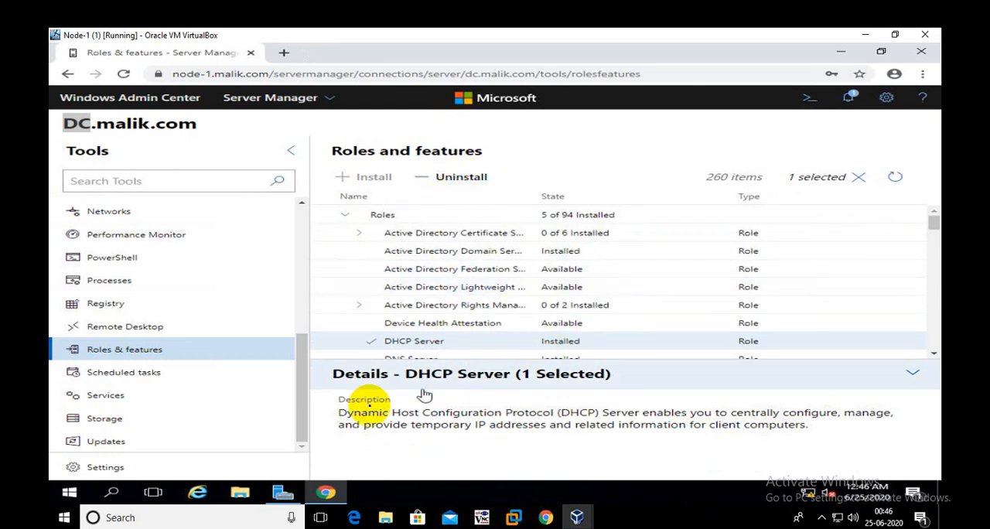
- View DC's scheduled tasks and services, and return to the Windows Admin Center home page
left_click(151, 374)
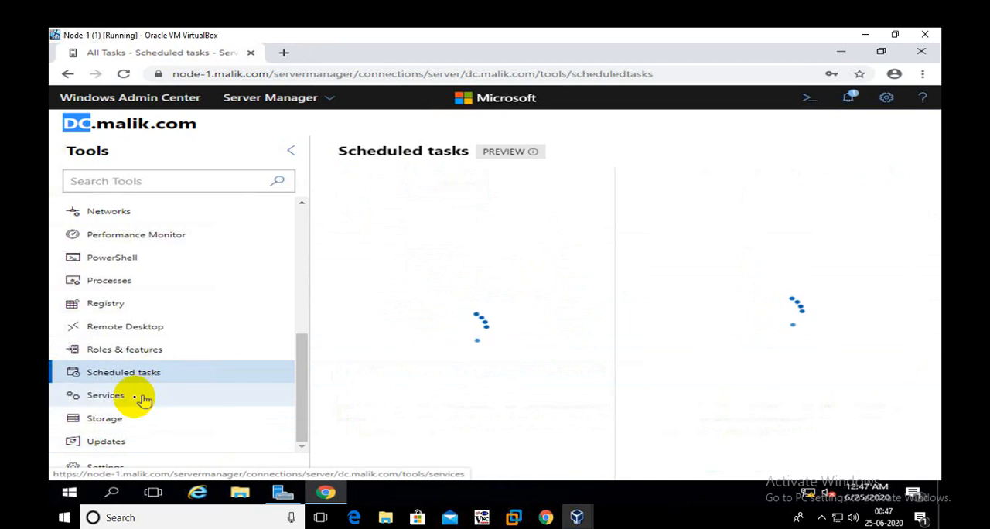
left_click(115, 398)
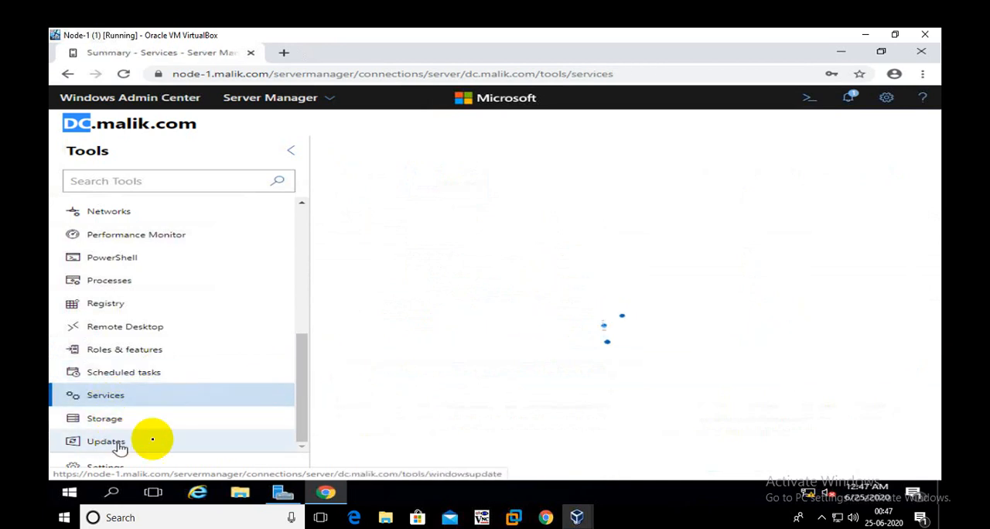
left_click_drag(304, 384, 303, 259)
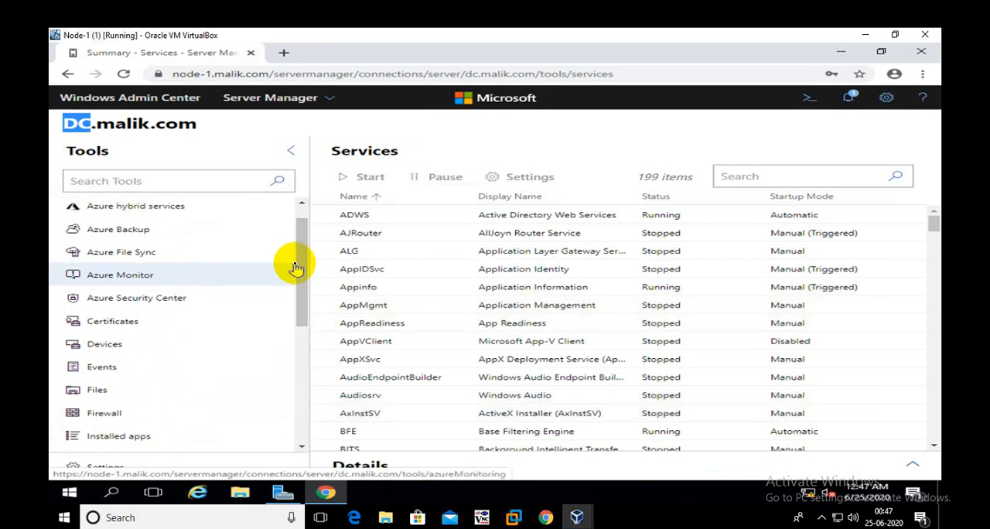
left_click(144, 101)
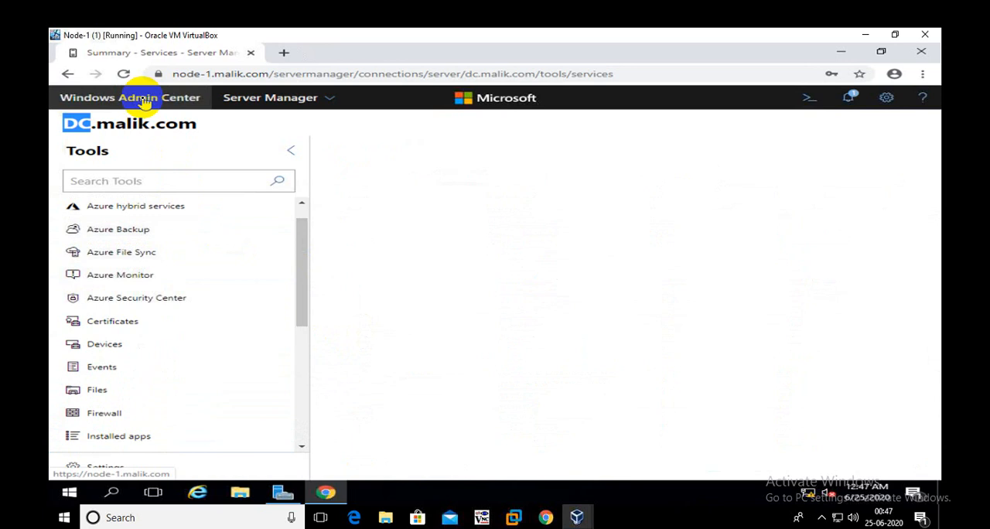